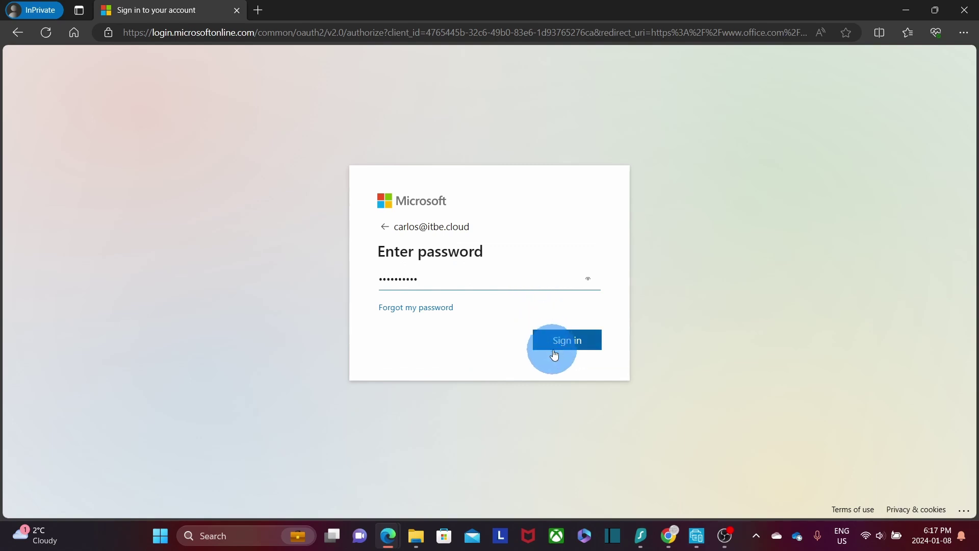
Step: Finish signing in and open the Microsoft 365 admin center from the app launcher
click(564, 343)
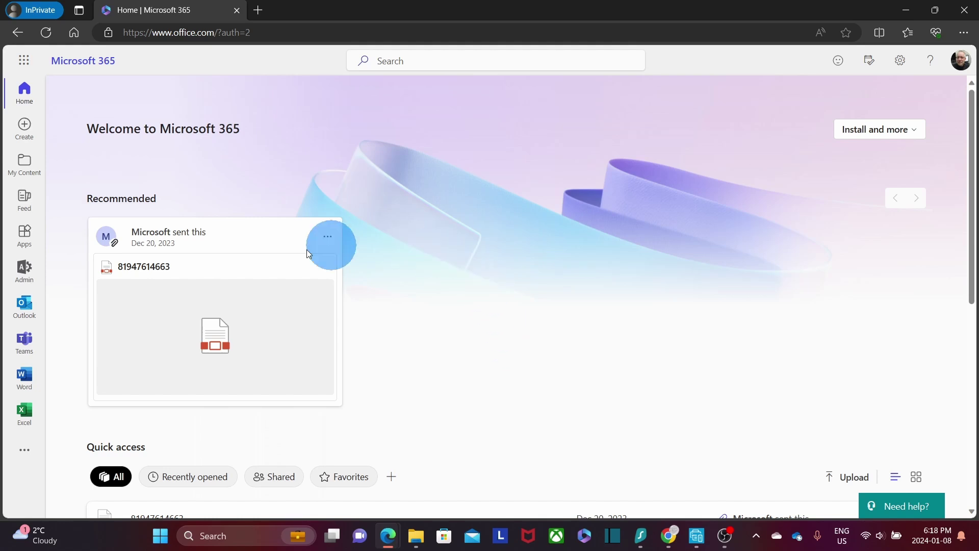
click(22, 273)
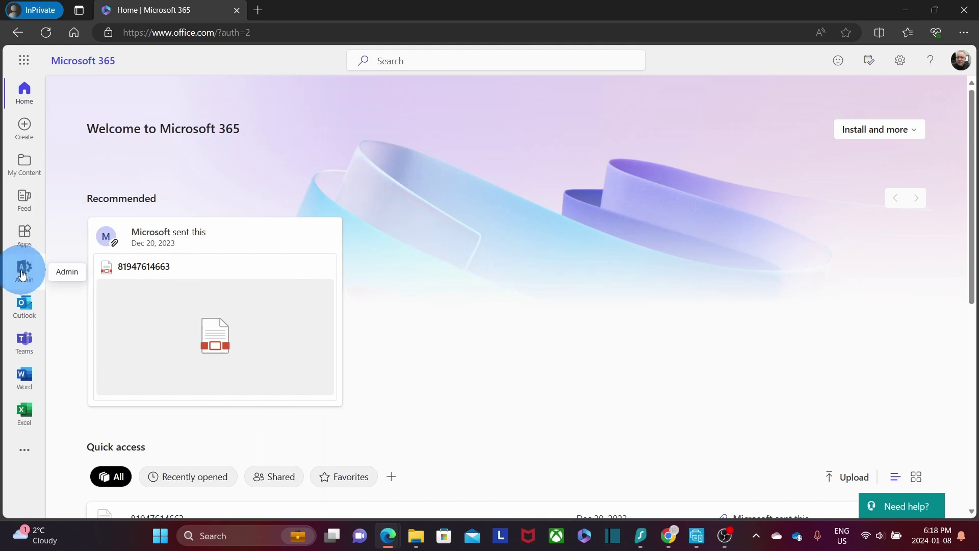
click(23, 68)
click(154, 264)
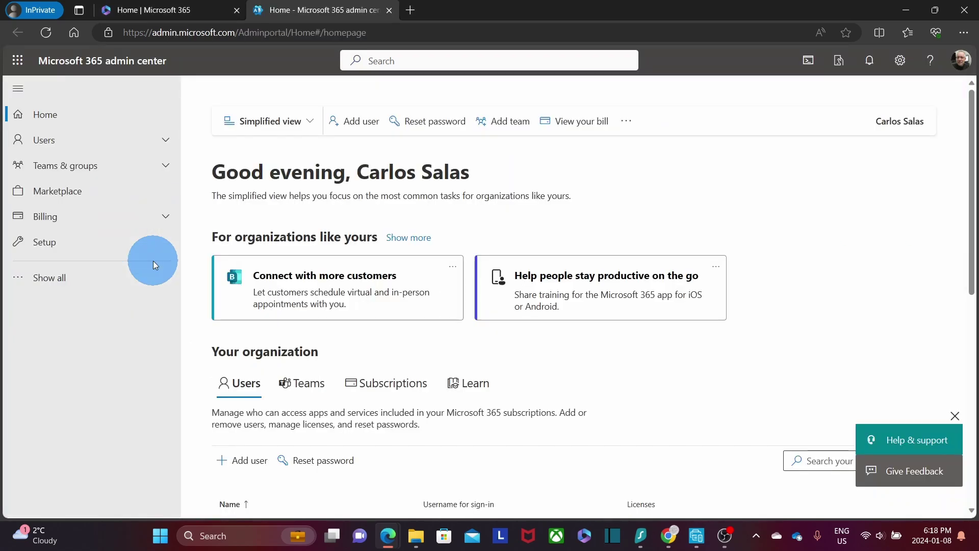
Step: Go to Users > Active users and view the second user's details
click(73, 144)
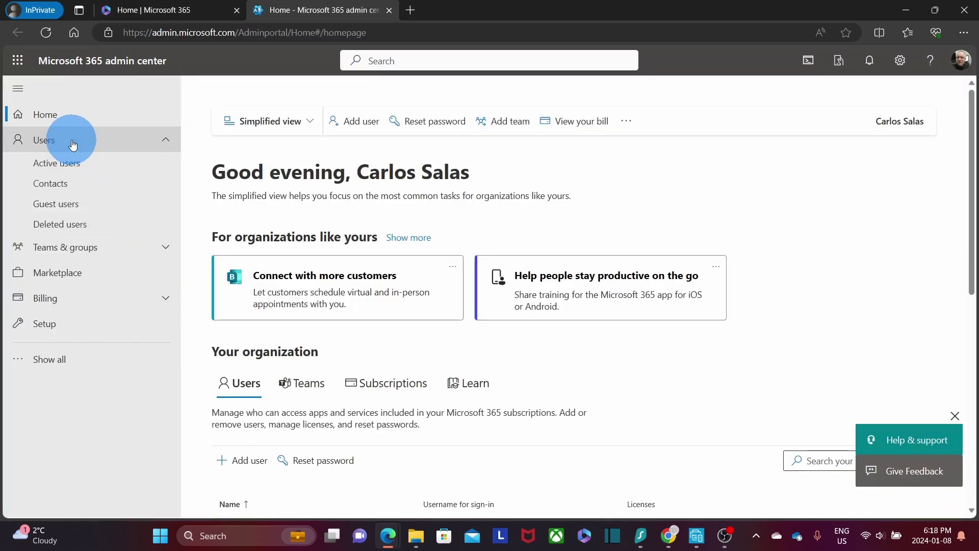
click(69, 168)
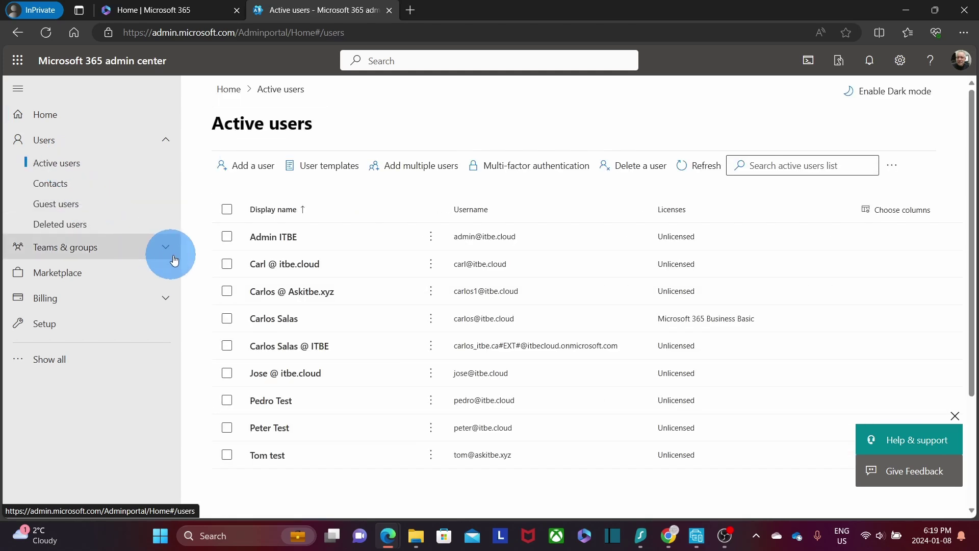
click(288, 270)
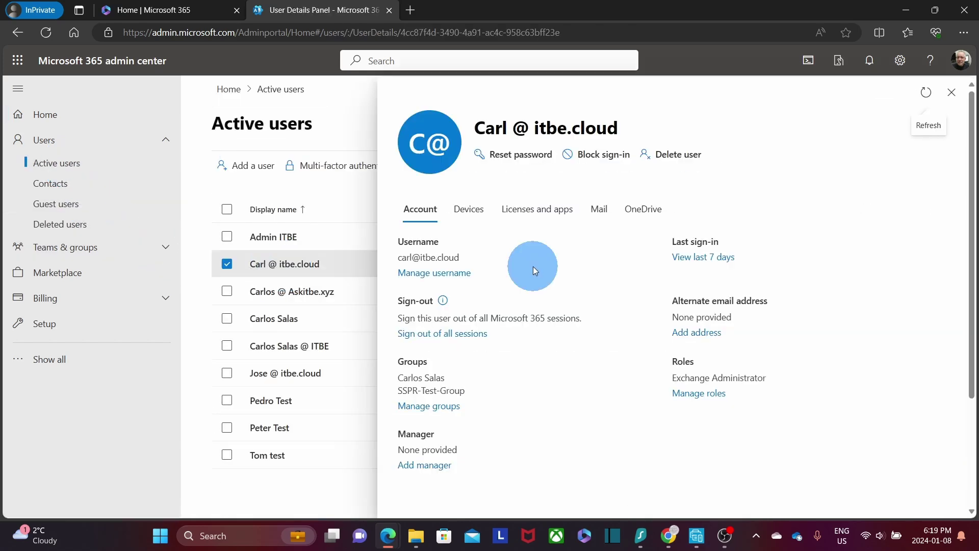
Step: In Reset password, turn off auto-generated password and toggle the sign-in checkboxes without resetting
click(539, 158)
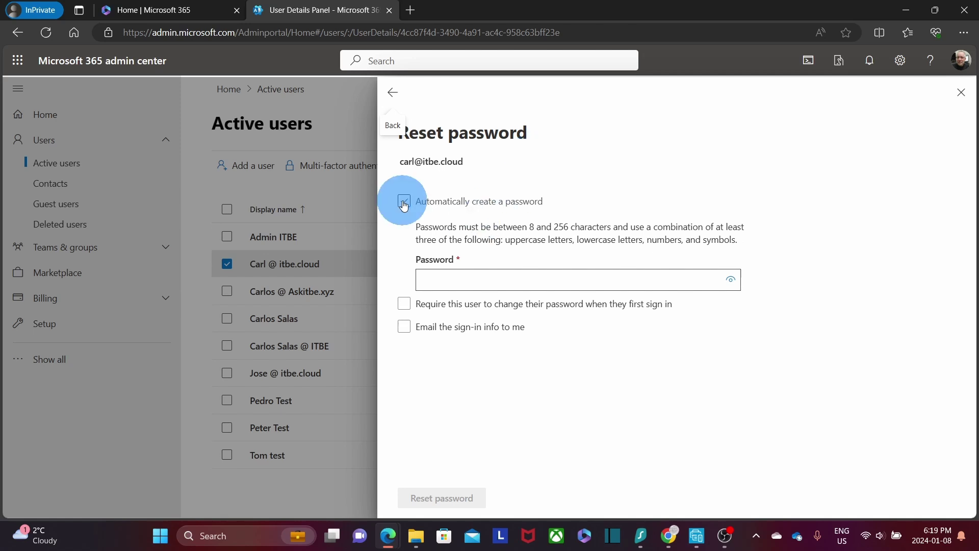
click(436, 280)
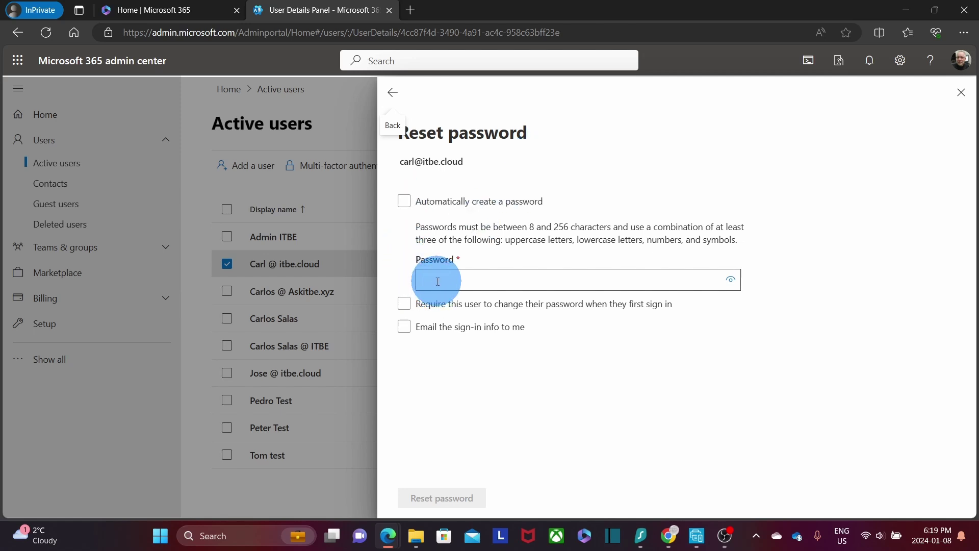
click(404, 305)
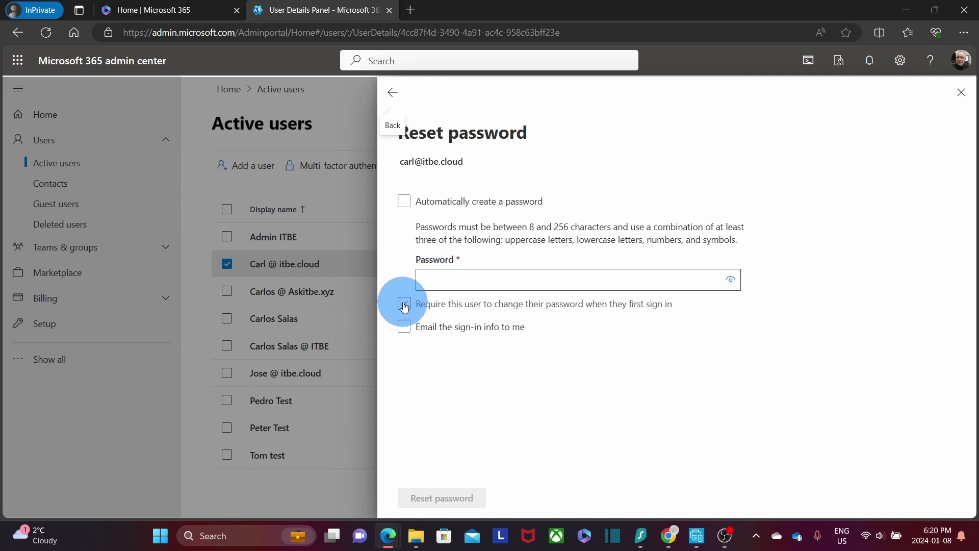
click(403, 327)
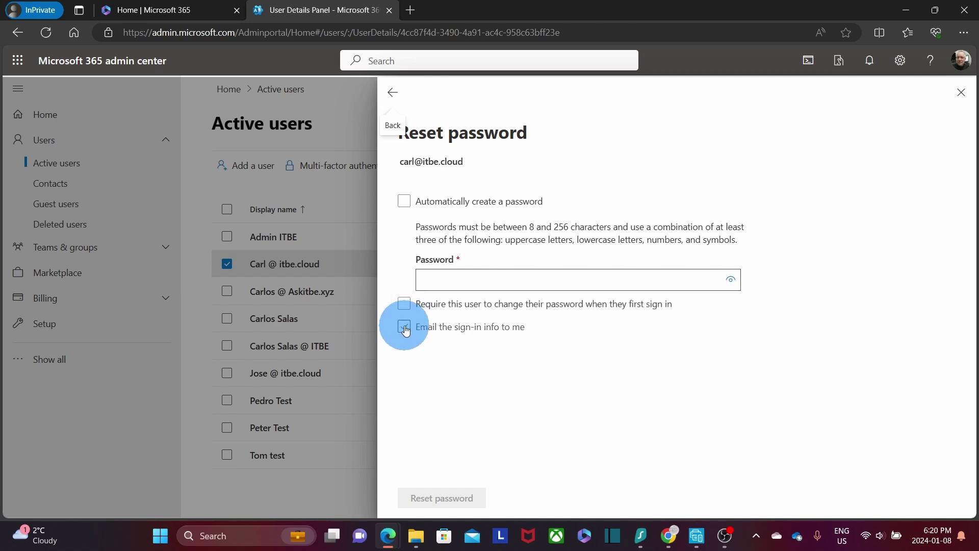
click(404, 328)
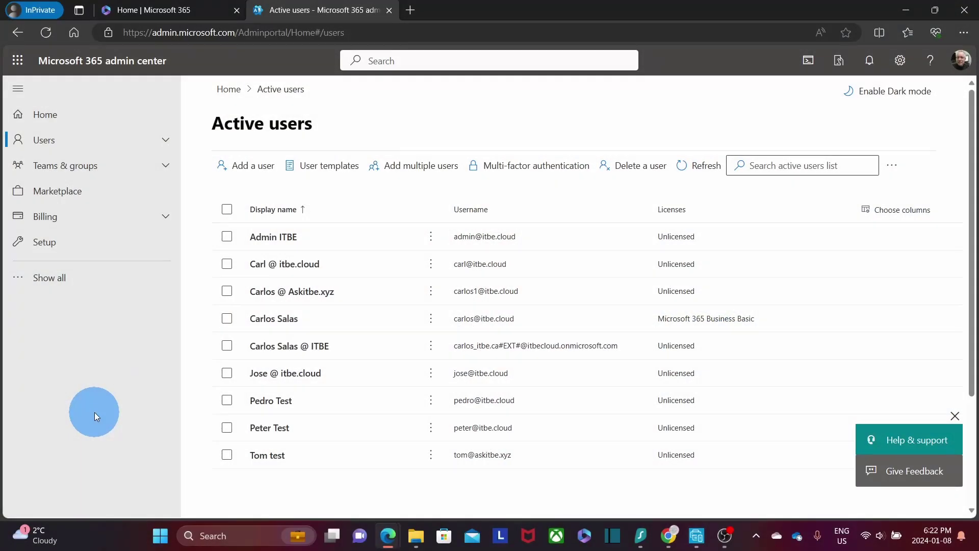
Step: Reopen Active users and view the fourth listed user's details
click(56, 141)
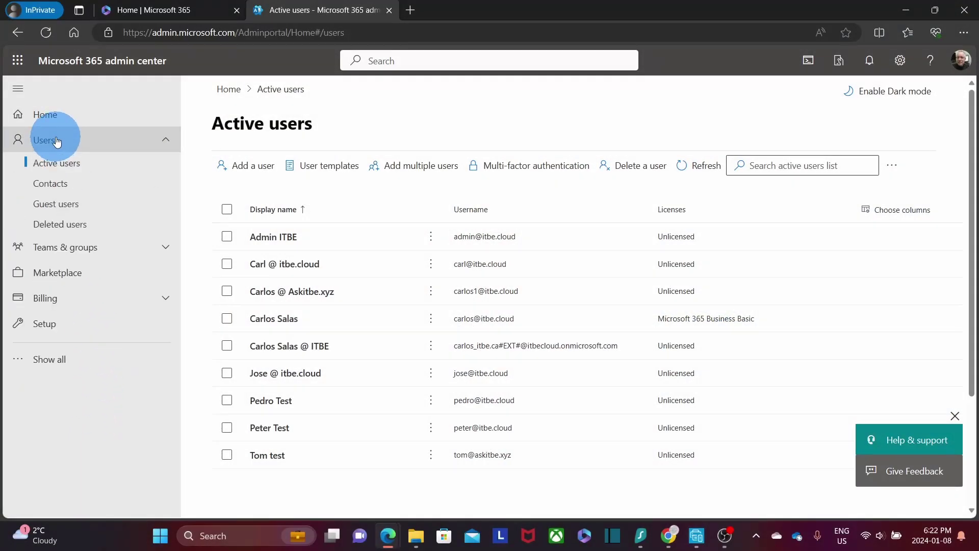
click(70, 164)
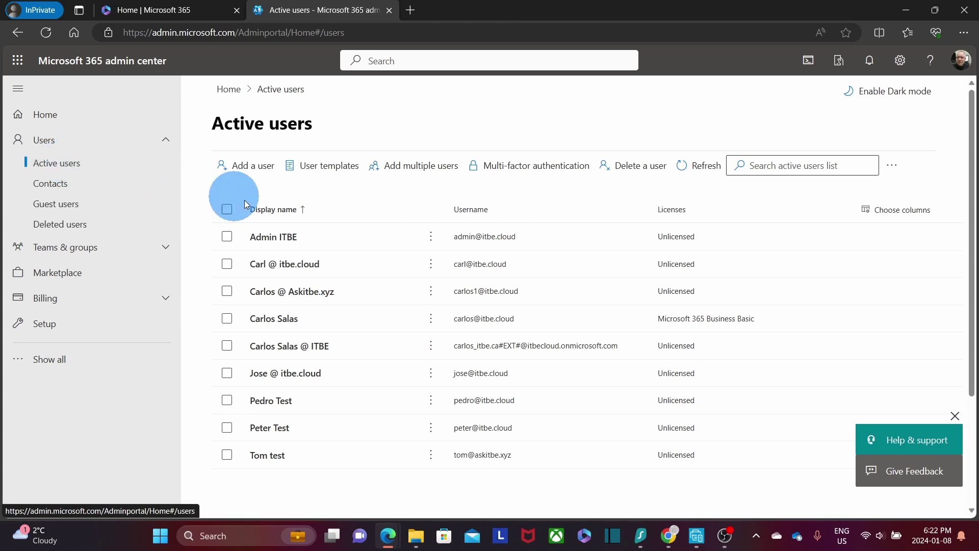
click(287, 321)
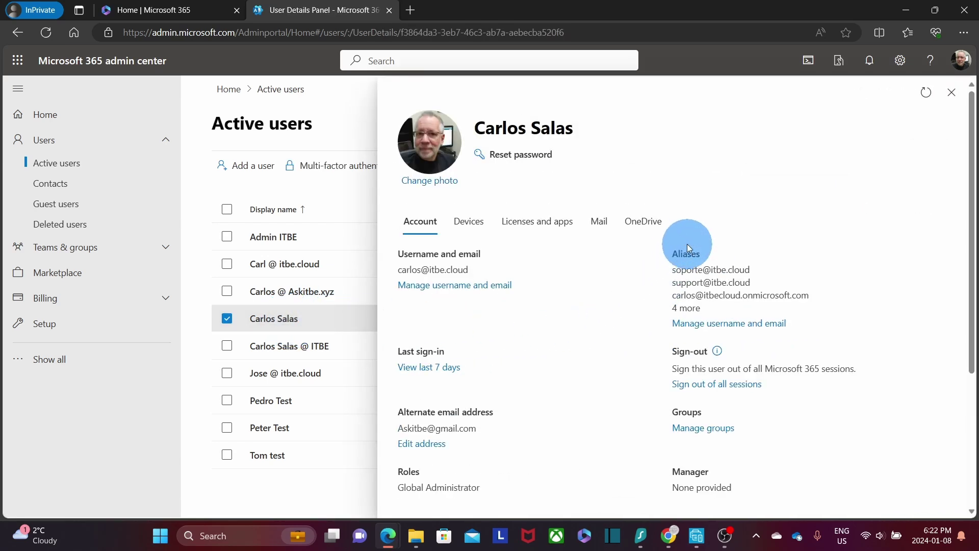
Step: Add the alias 'kar' under Manage username and email and save it
click(712, 331)
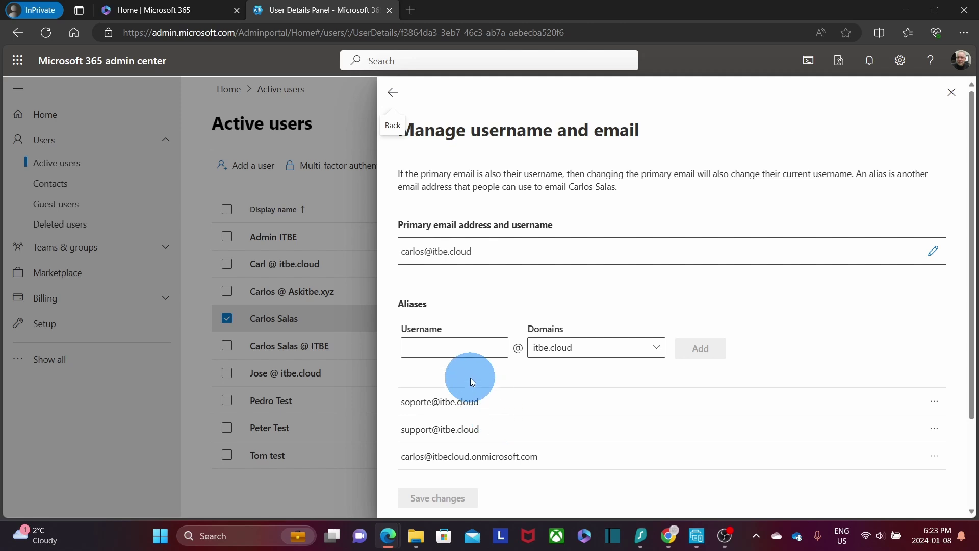
click(443, 347)
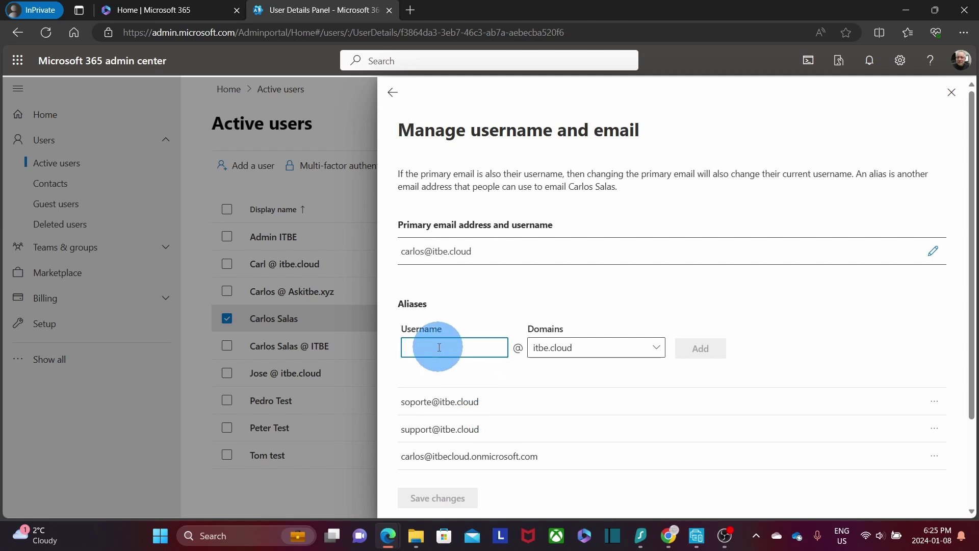
text(karl)
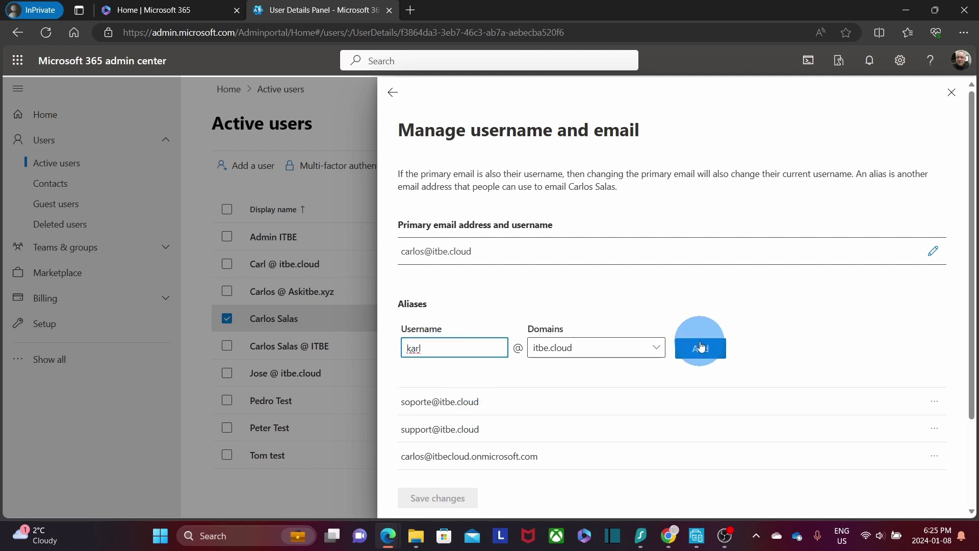
click(702, 349)
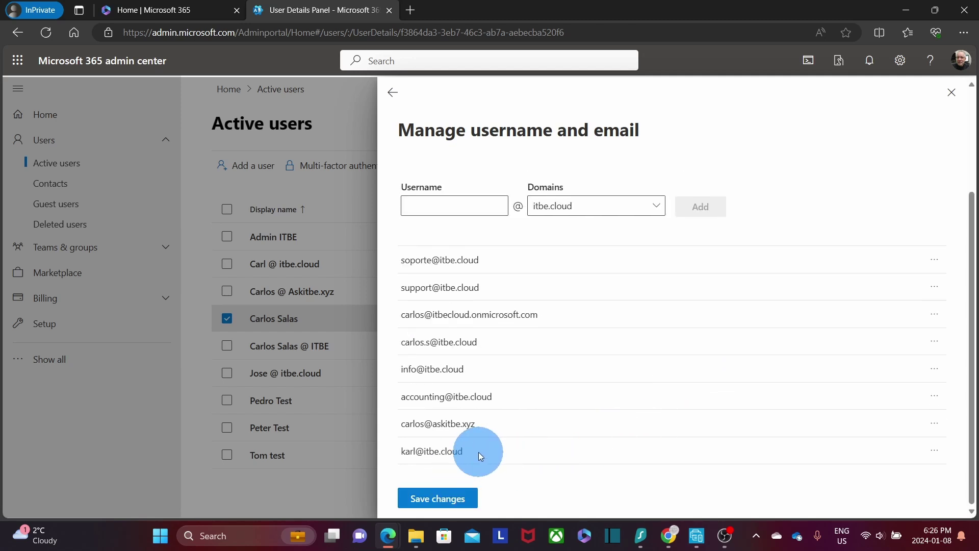
click(442, 500)
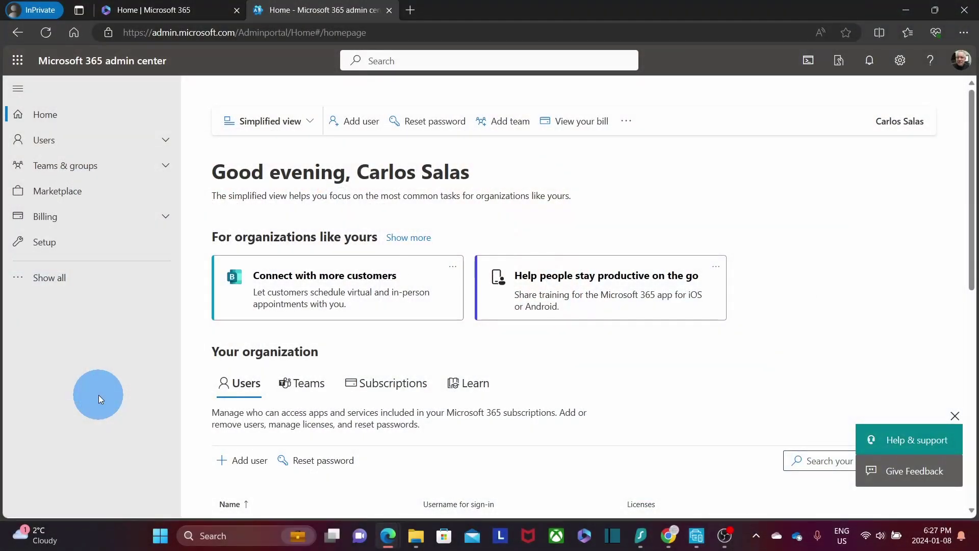
Step: Open the fourth listed user's mailbox details from Active users
click(62, 140)
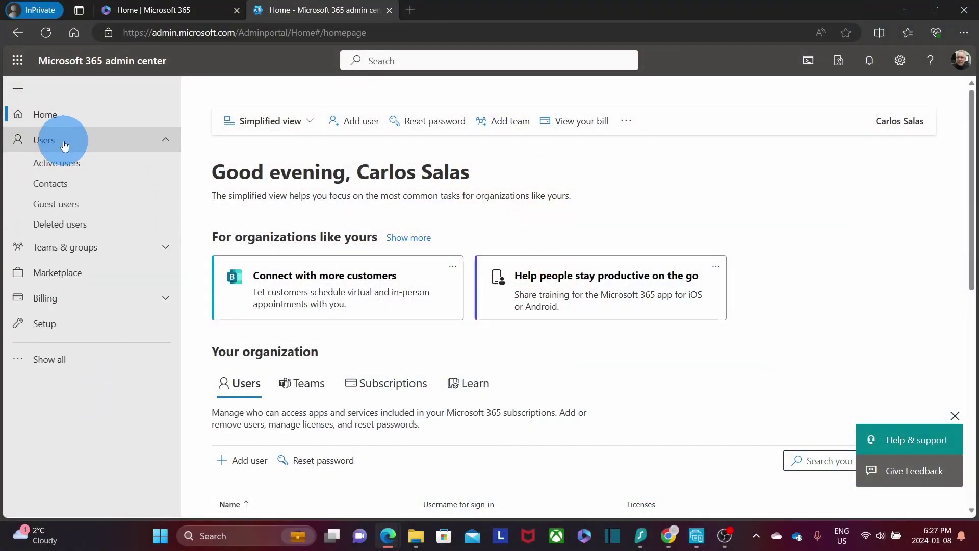
click(63, 164)
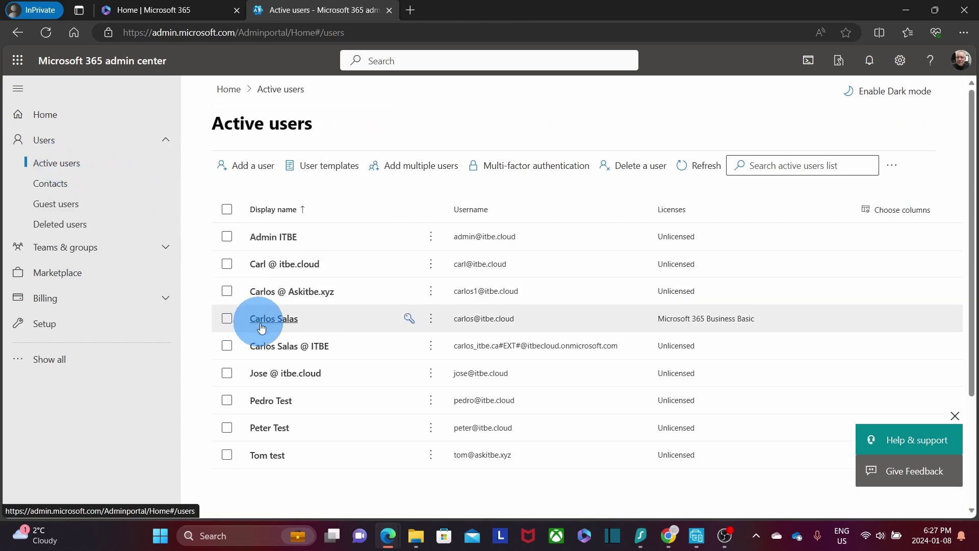
click(281, 320)
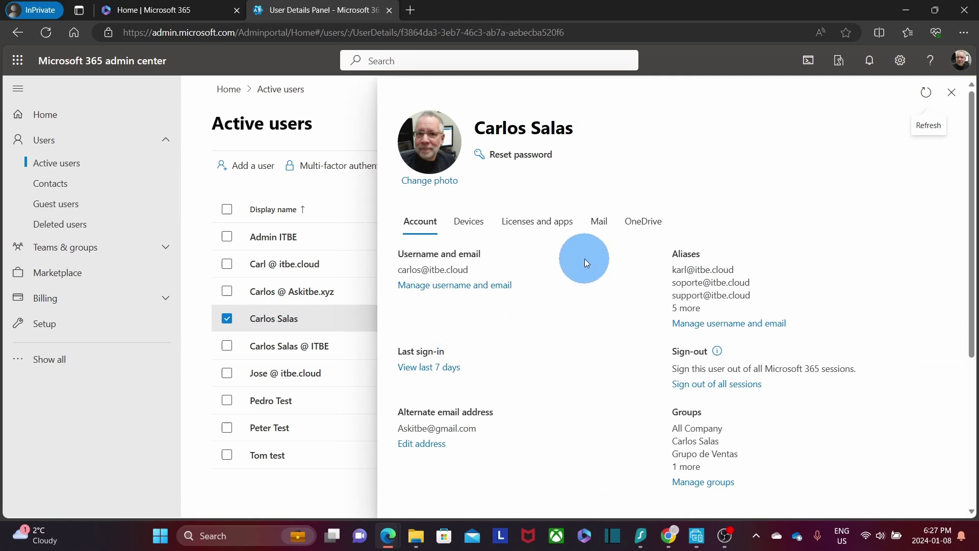
click(599, 222)
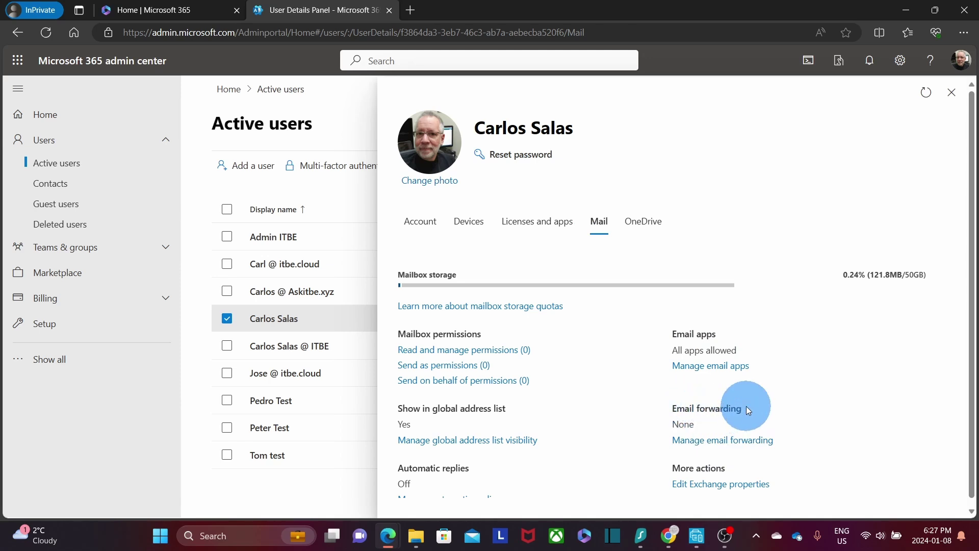
Step: Start email forwarding: enable forwarding all emails and toggle keeping a copy, leaving it unsaved
click(716, 441)
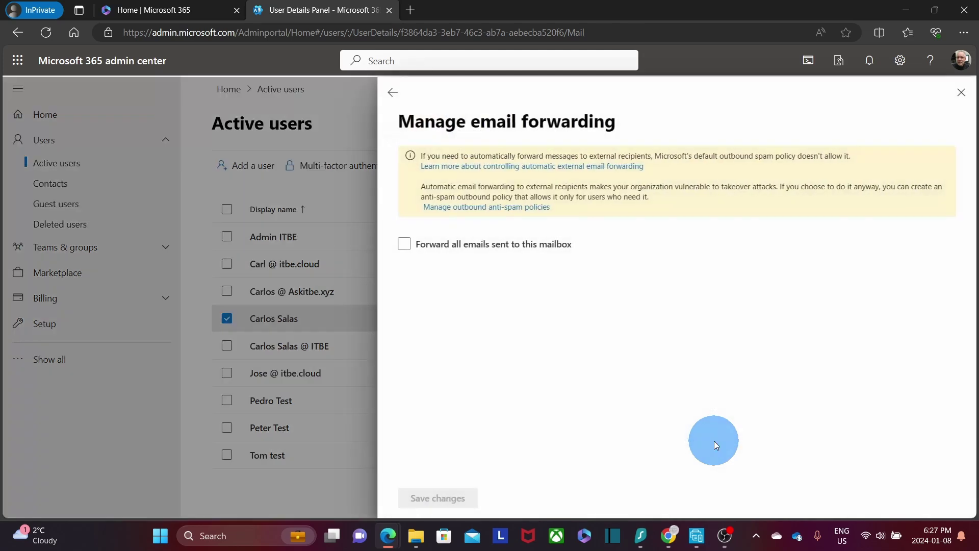
click(405, 245)
click(569, 312)
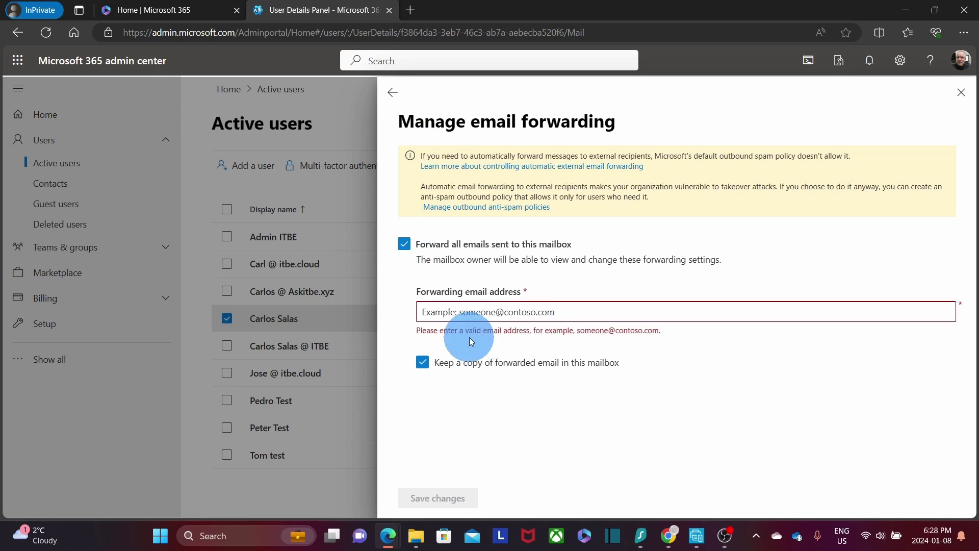
click(422, 363)
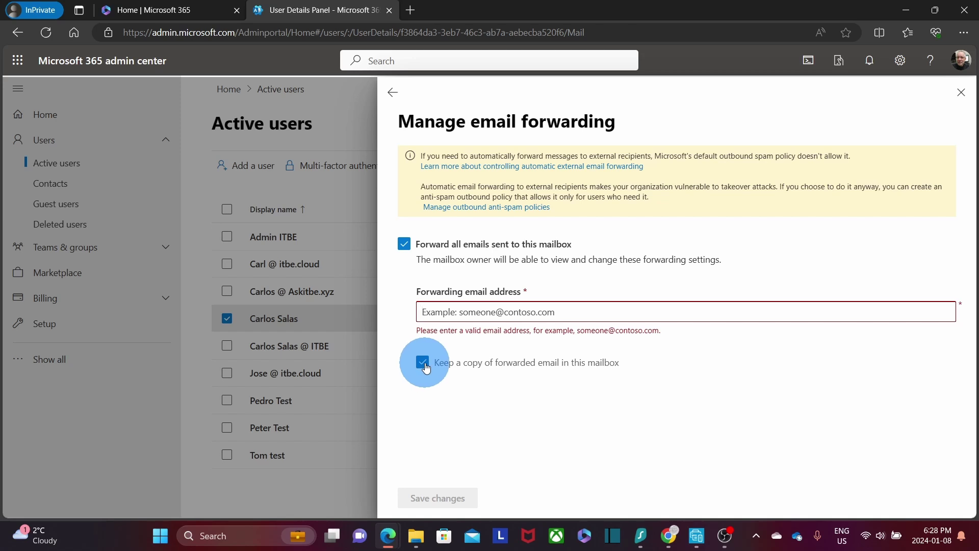
click(439, 313)
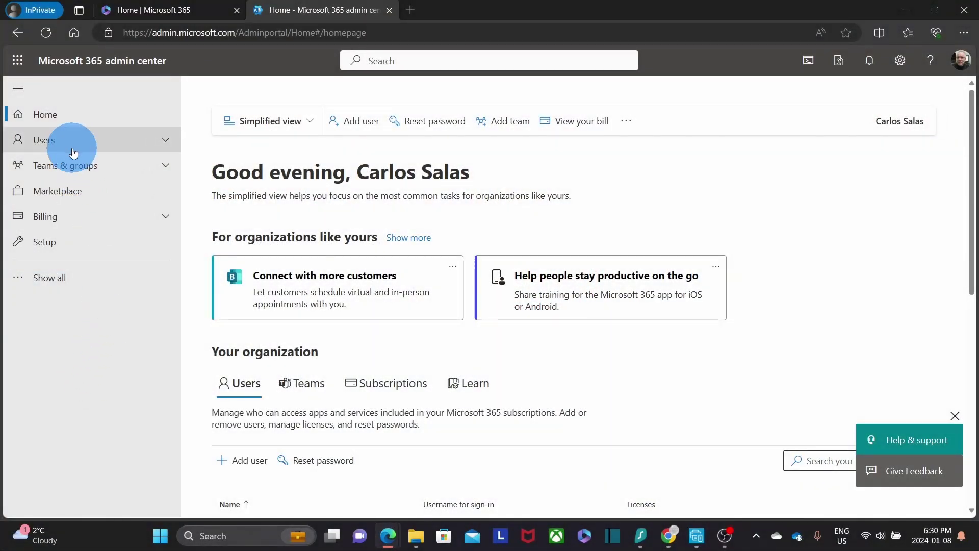
Step: Replace the second user's username with 'newusername' on itbe.cloud and save
click(72, 147)
click(72, 167)
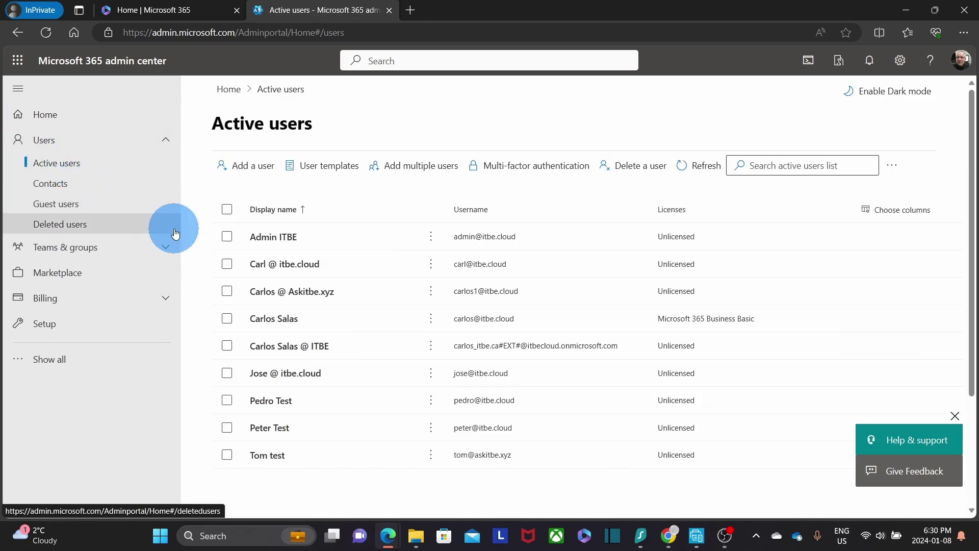
click(261, 266)
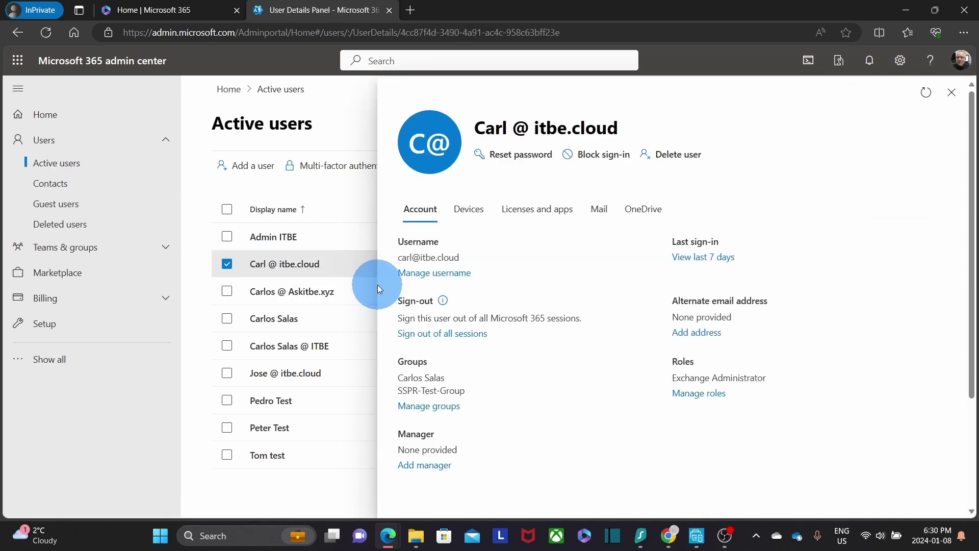
click(448, 274)
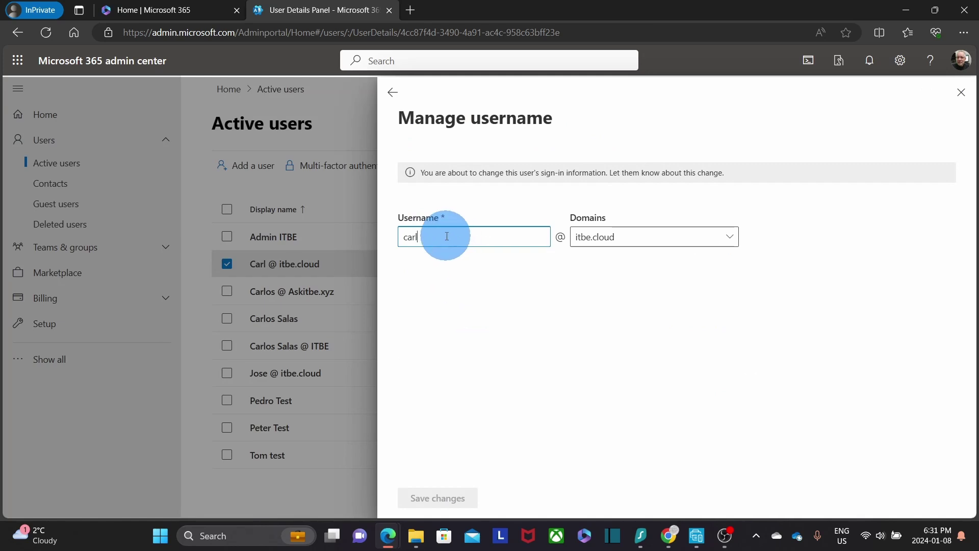
drag(446, 237, 399, 238)
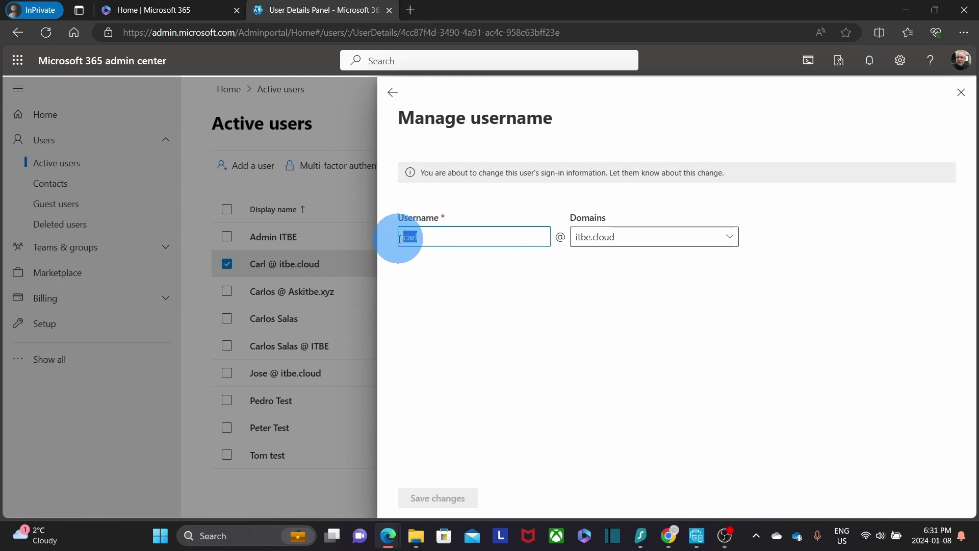
text(newusername)
click(452, 500)
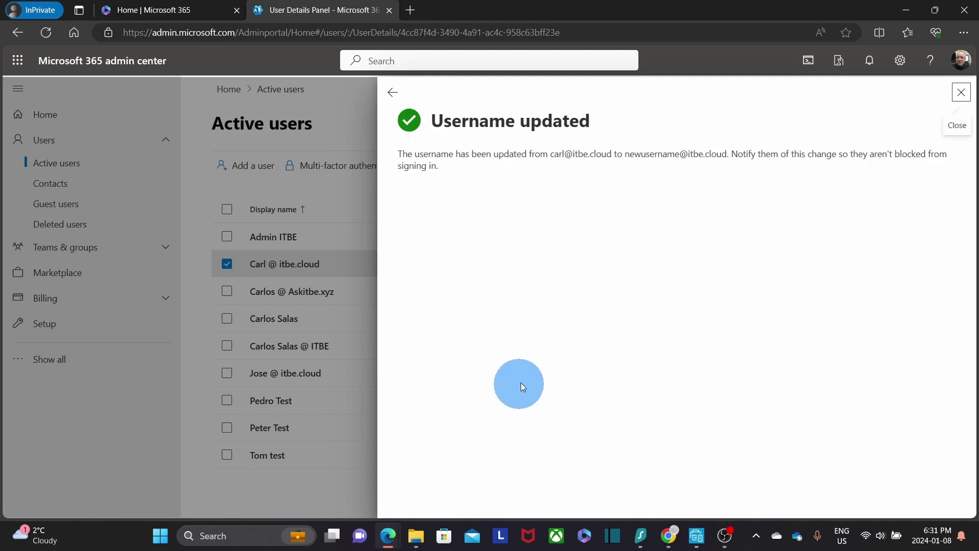
Step: Close the confirmation and reopen the renamed user to check the new username
click(960, 92)
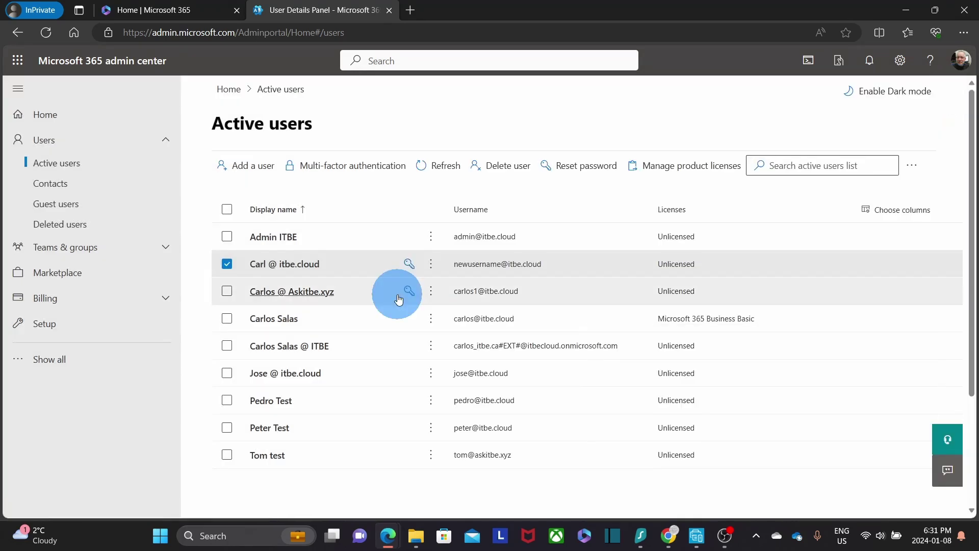
click(310, 270)
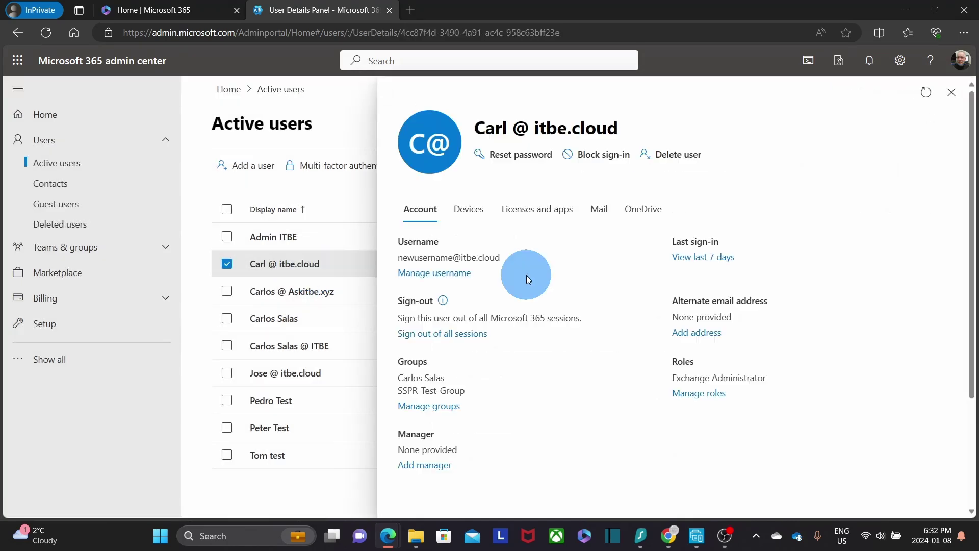
drag(516, 259, 396, 263)
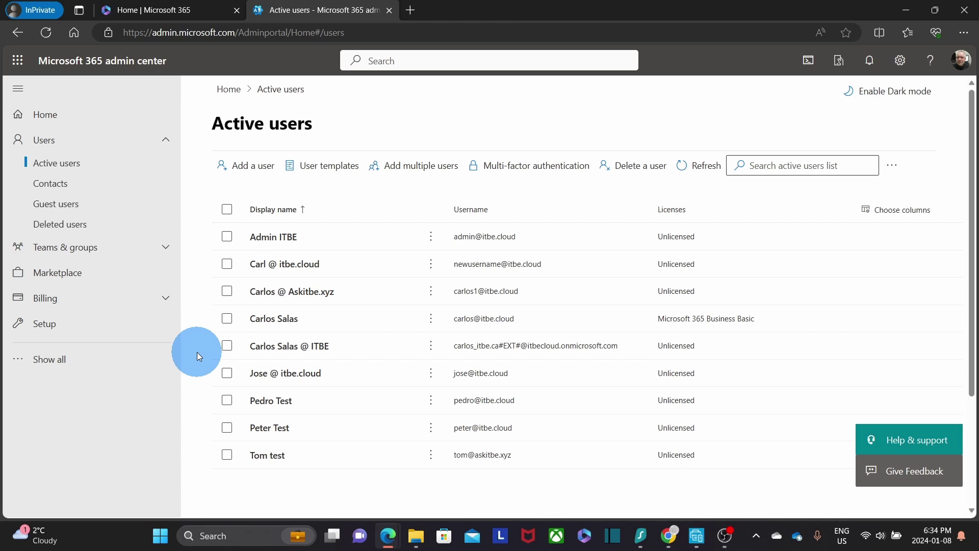
Step: Change the licensed user's first alias to their primary email address
click(275, 319)
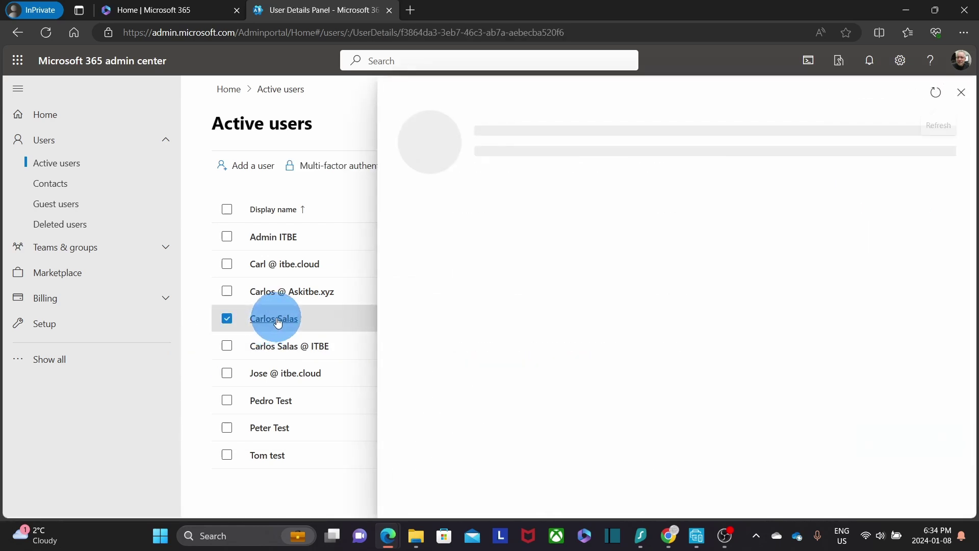
click(696, 321)
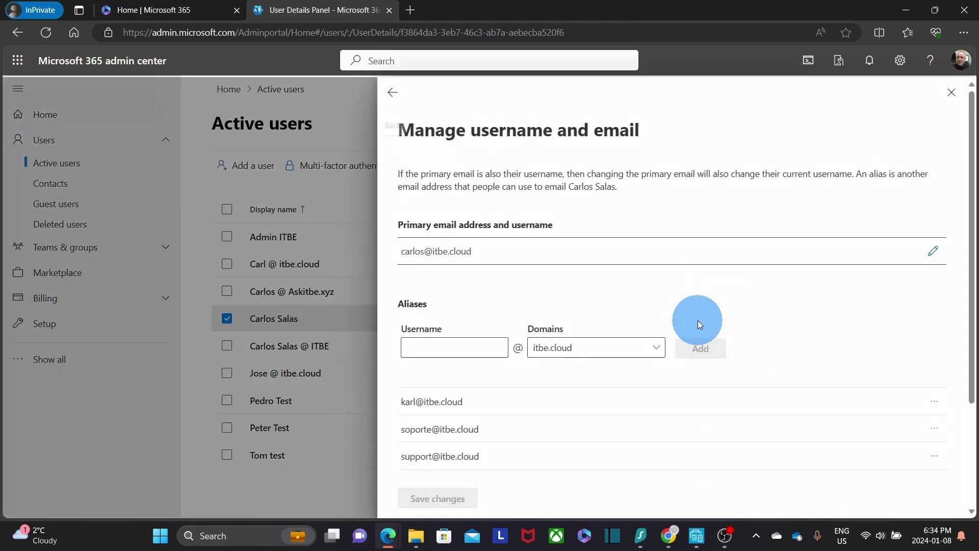
click(934, 405)
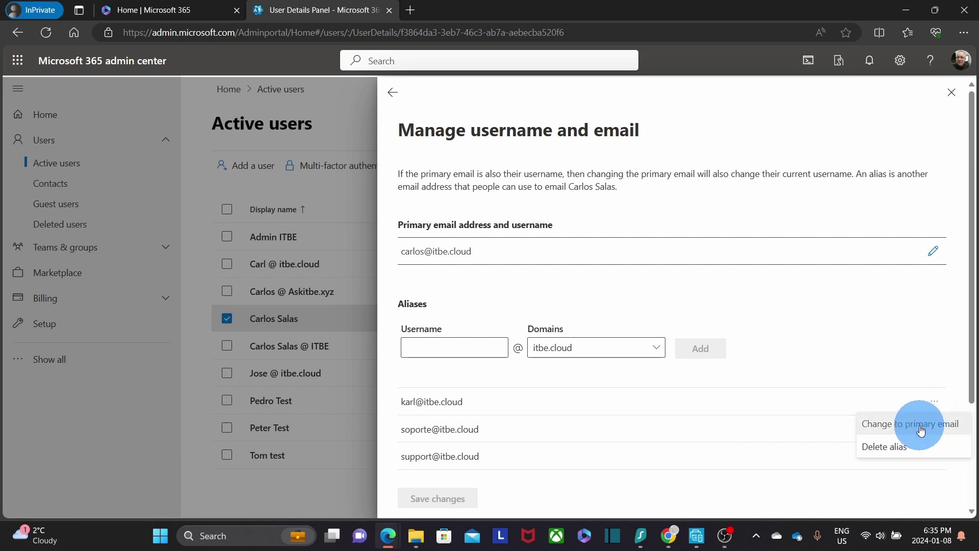
click(921, 431)
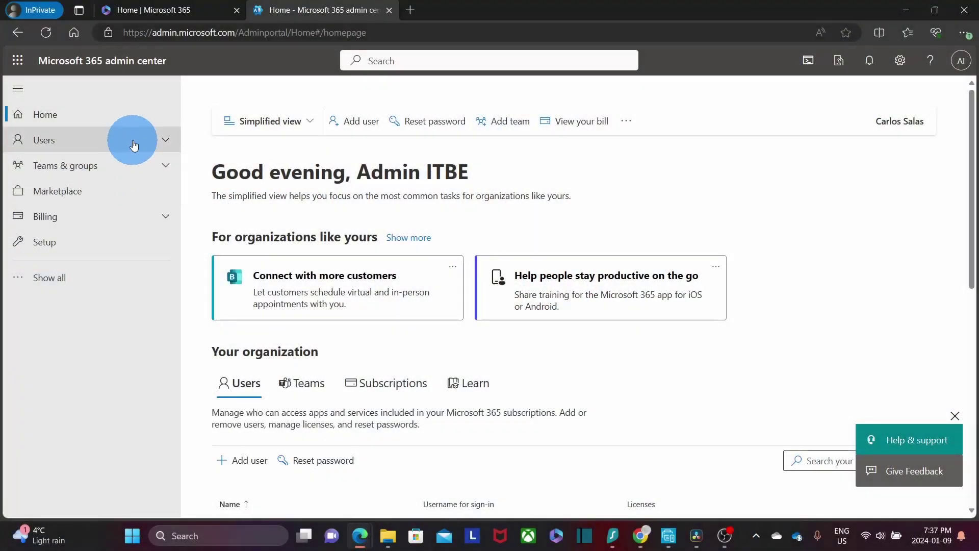
Step: Select the Business Basic-licensed user in Active users and start Delete user
click(133, 146)
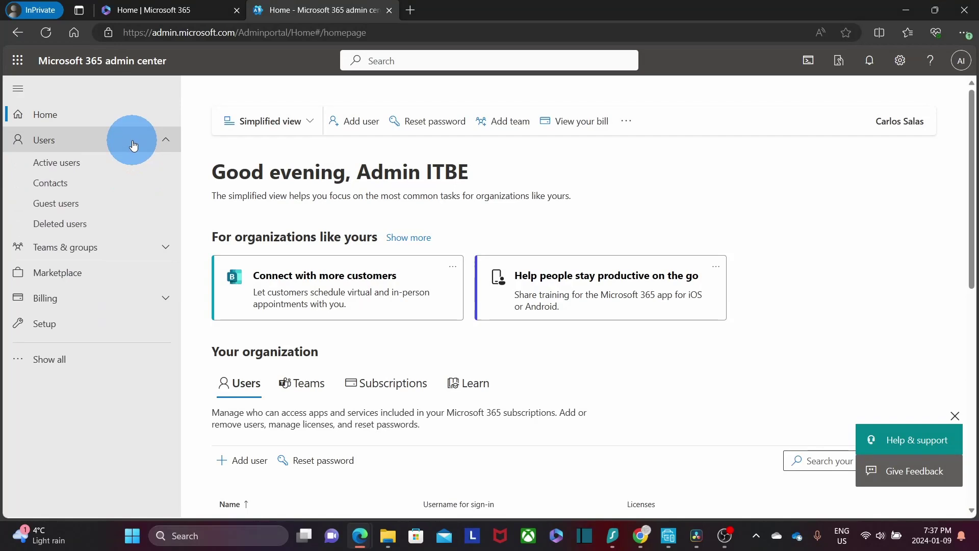
click(115, 171)
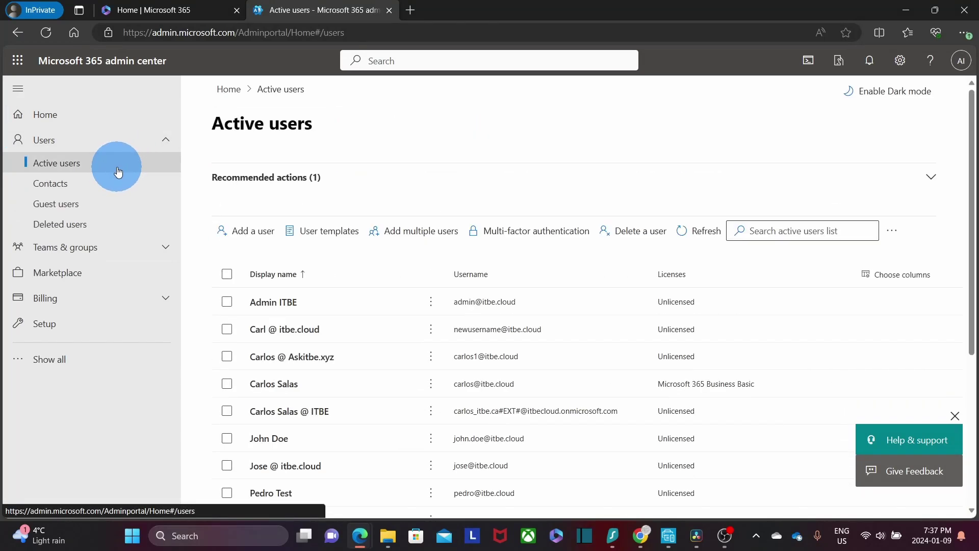
click(226, 385)
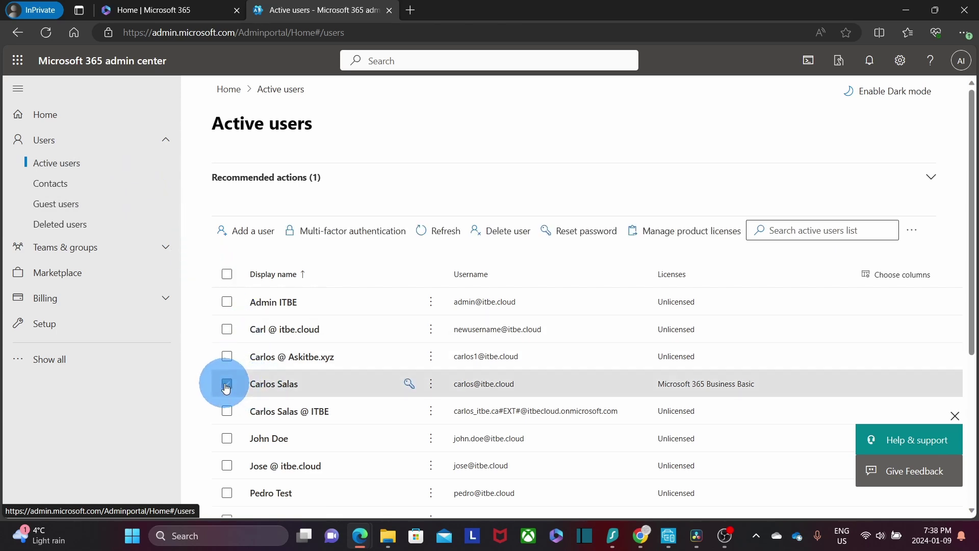
click(519, 234)
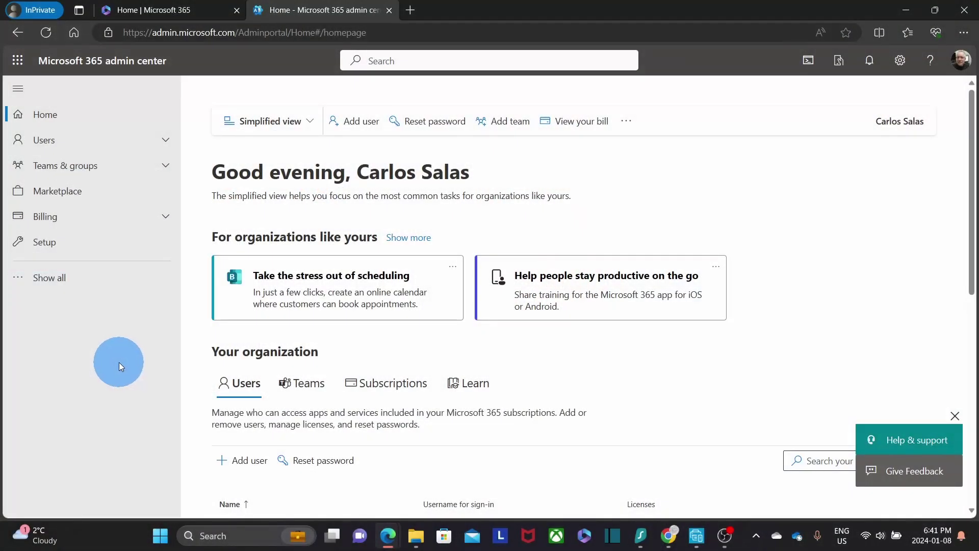
Step: Start adding a new user with first name John and last name Doe
click(76, 139)
click(78, 172)
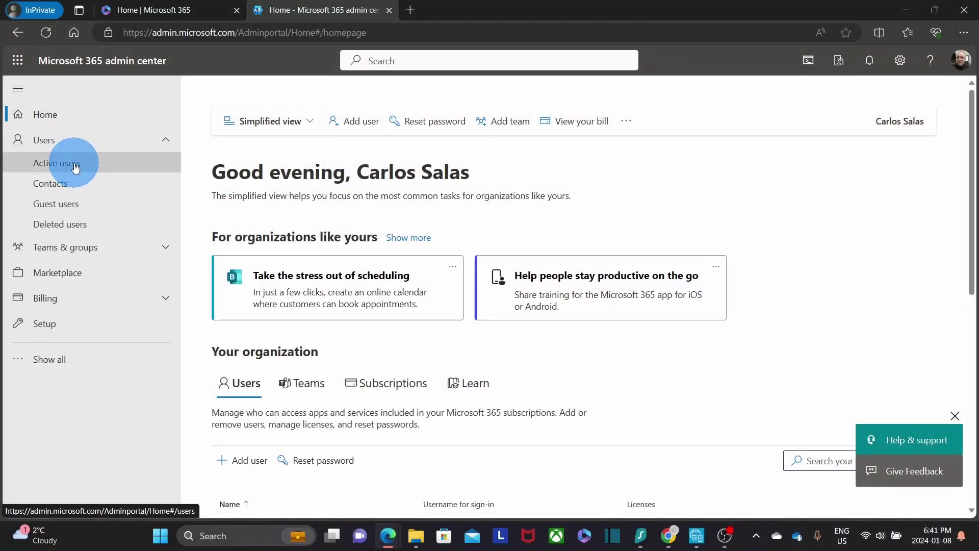
click(230, 171)
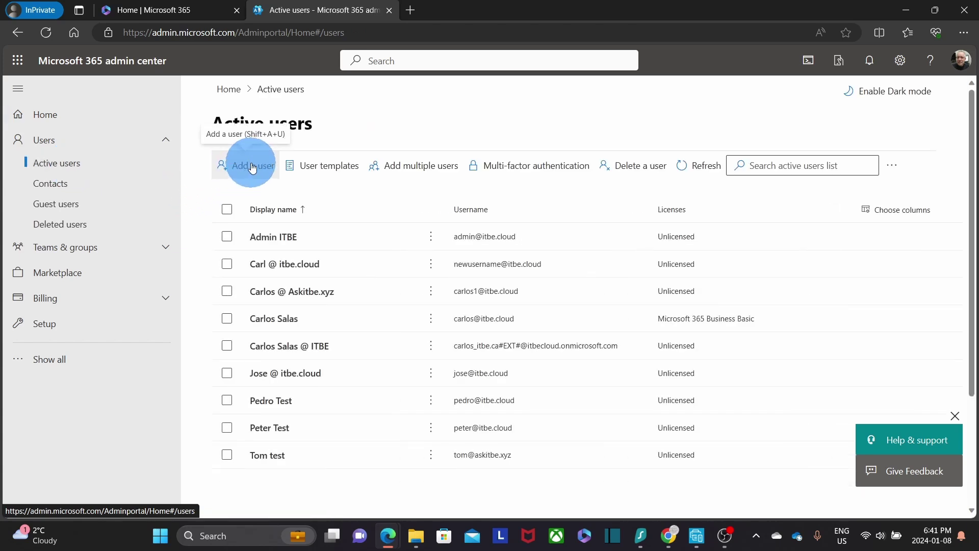
click(252, 168)
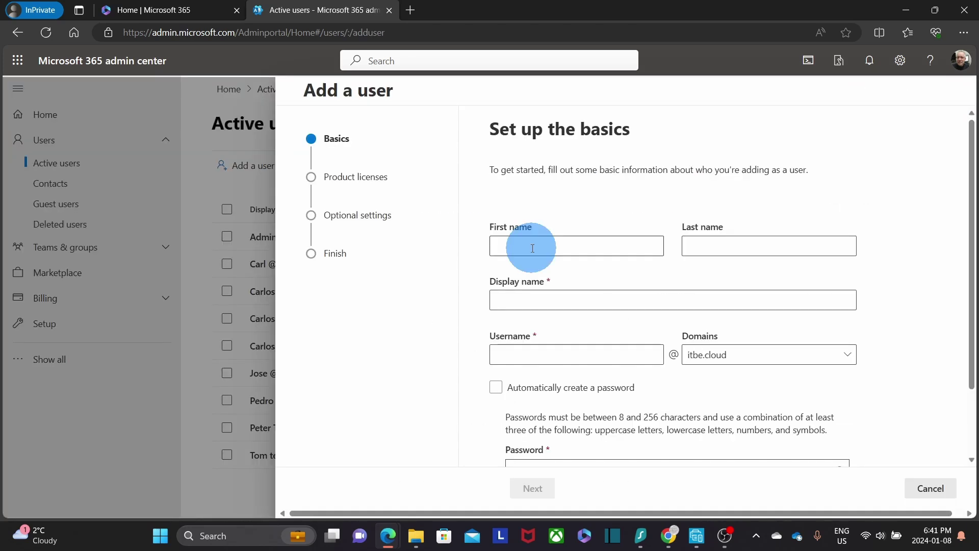
text(John)
key(Tab)
text(Doe)
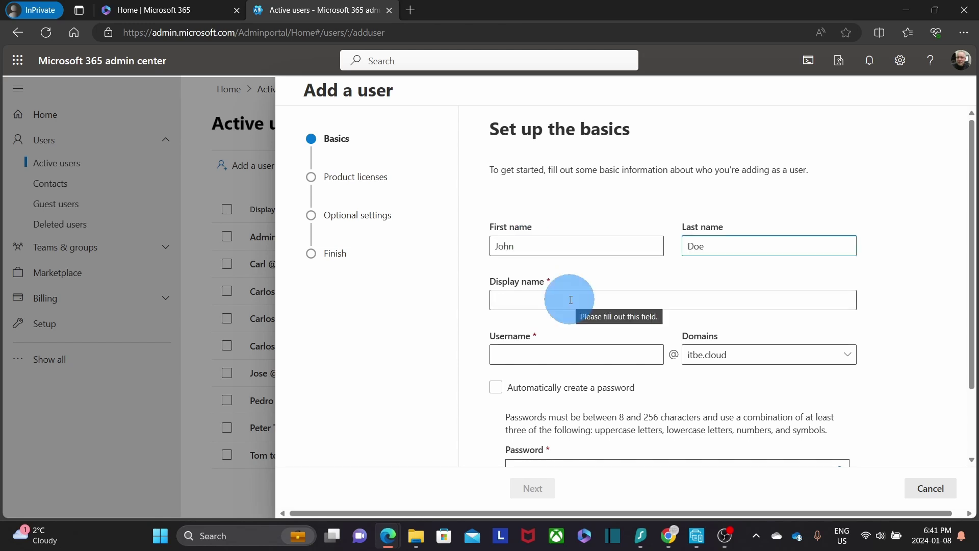
key(Tab)
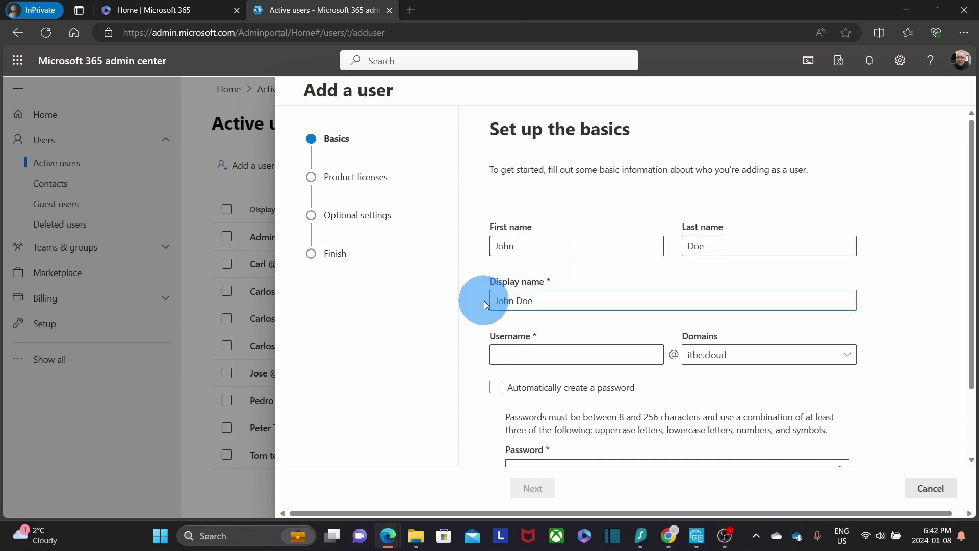
key(Tab)
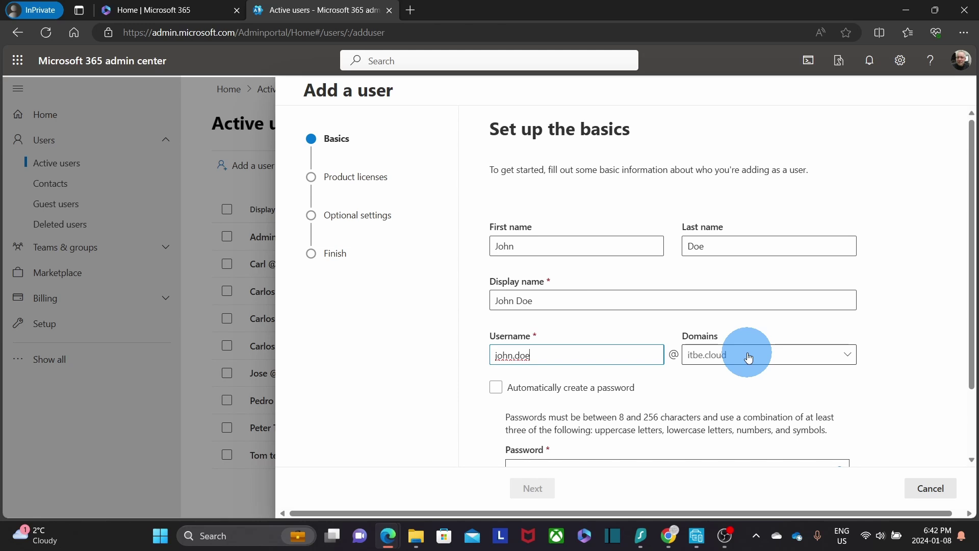
key(Tab)
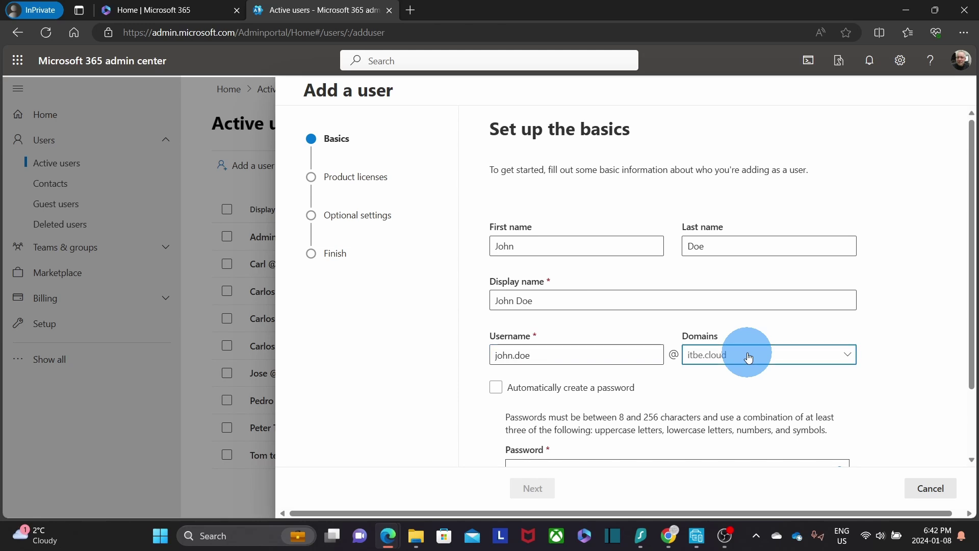
Step: Choose the itbe.cloud domain, auto-generate the password and require a change at first sign-in
click(748, 357)
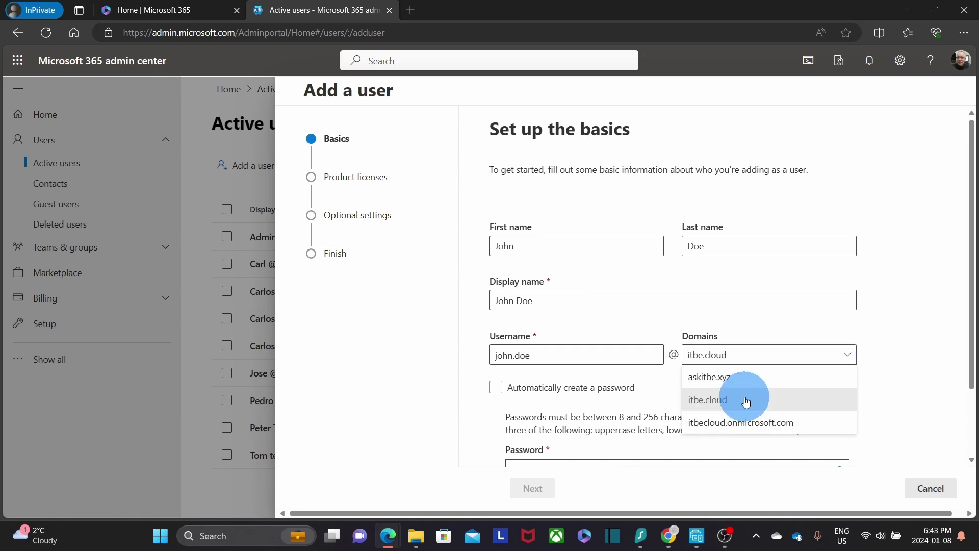
click(746, 403)
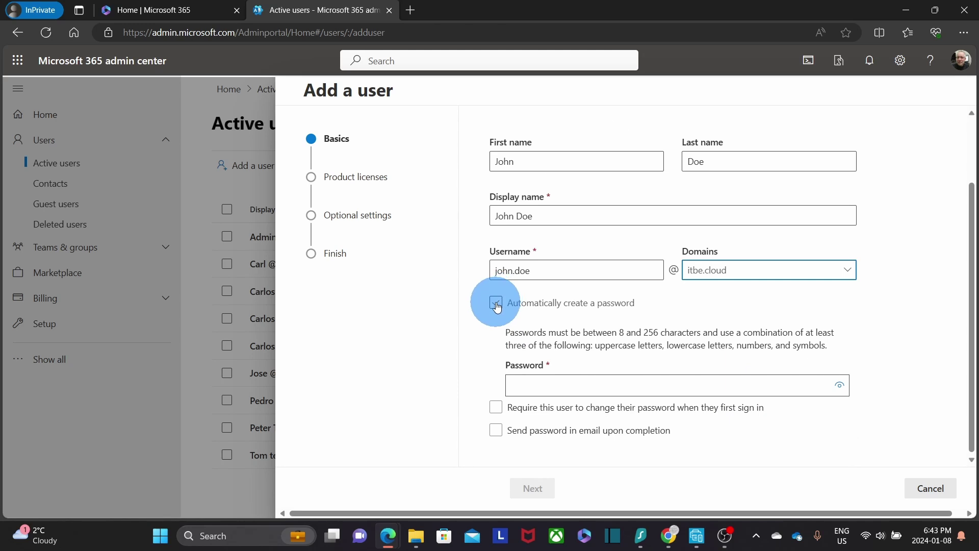
click(496, 301)
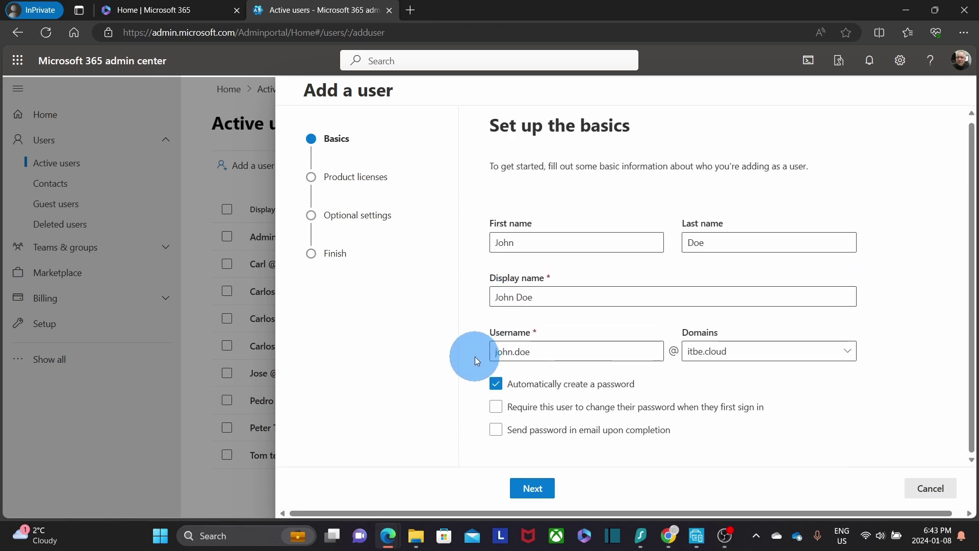
click(496, 409)
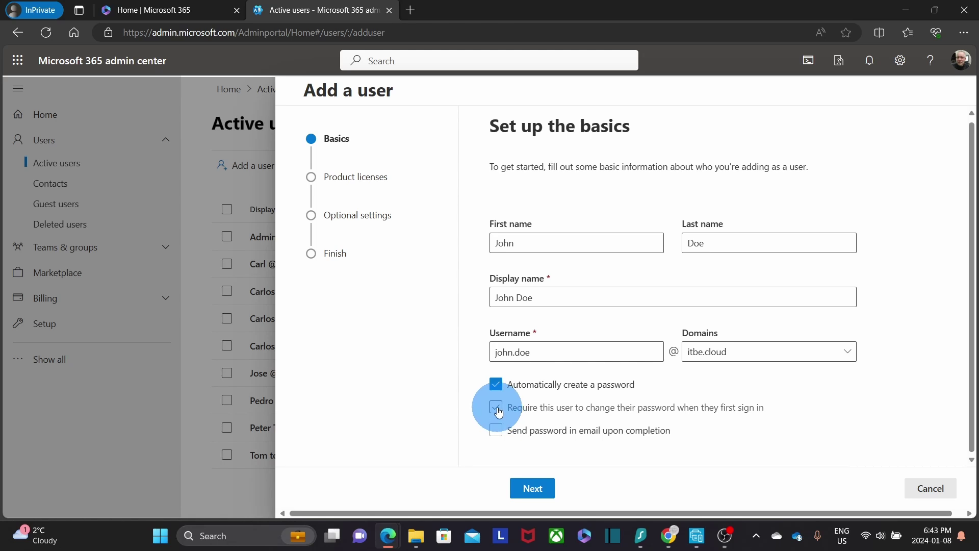
click(497, 408)
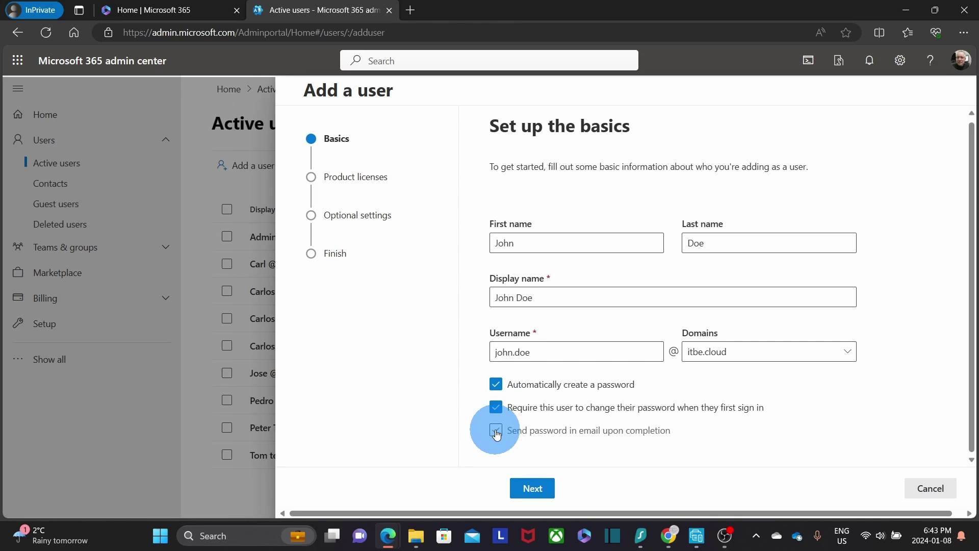
click(532, 490)
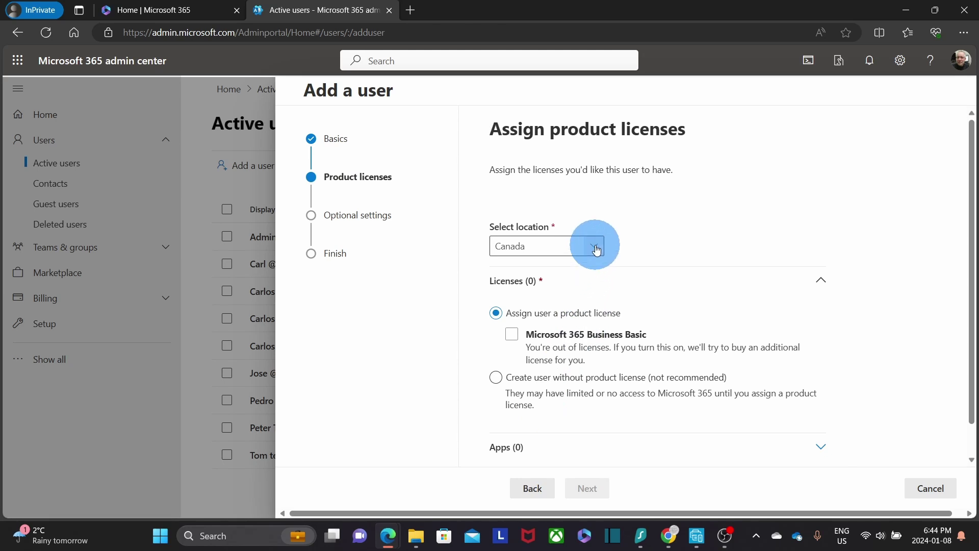
Step: Keep Canada as John Doe's location and create him without a product license
click(595, 248)
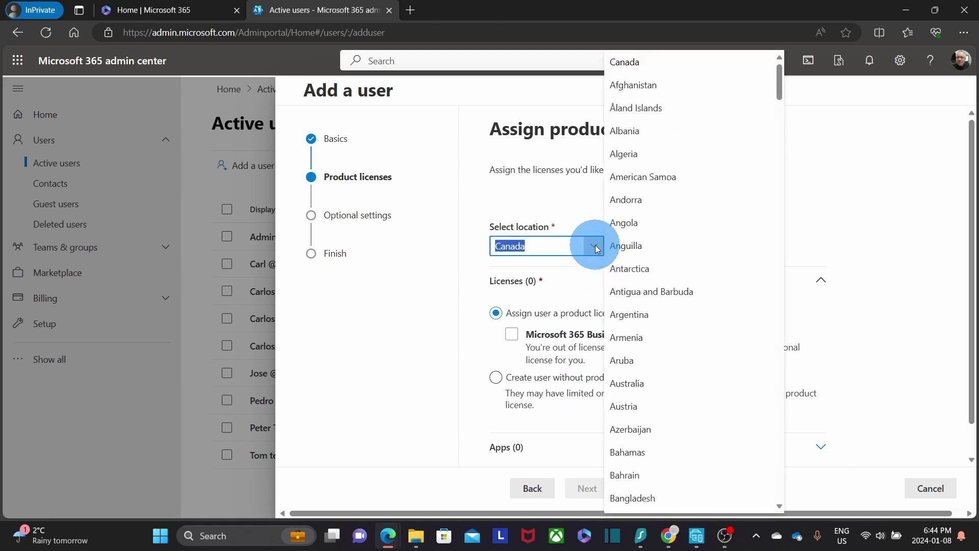
click(560, 327)
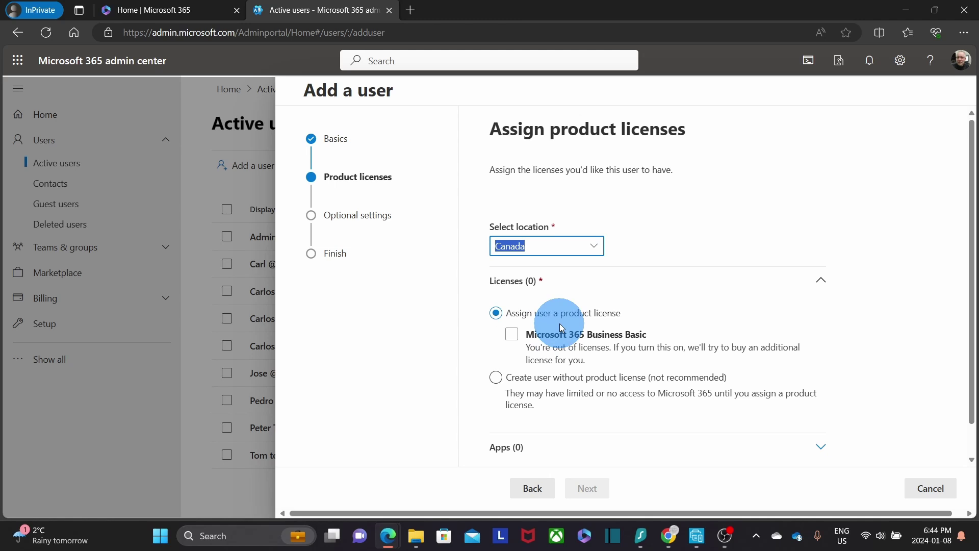
click(508, 337)
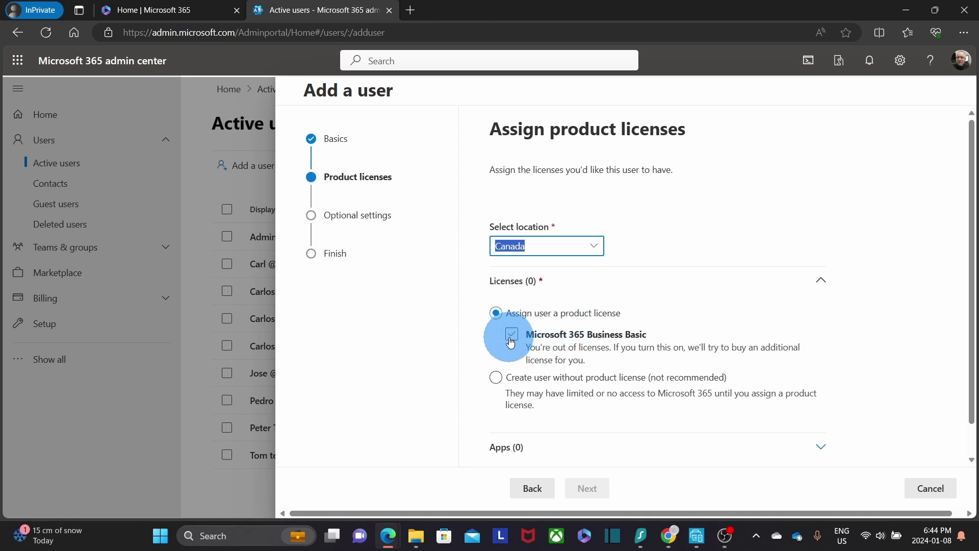
click(496, 378)
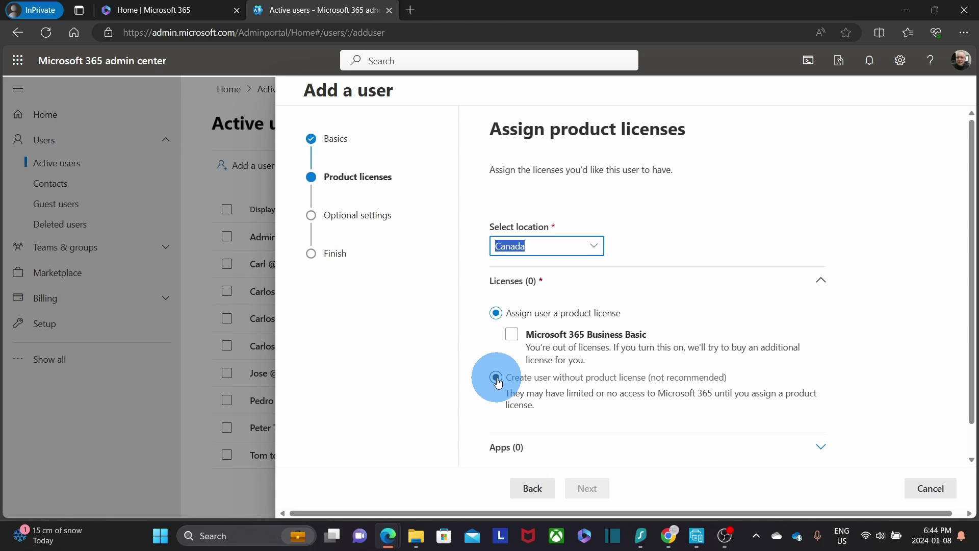
click(496, 378)
scroll(566, 403, down, 1)
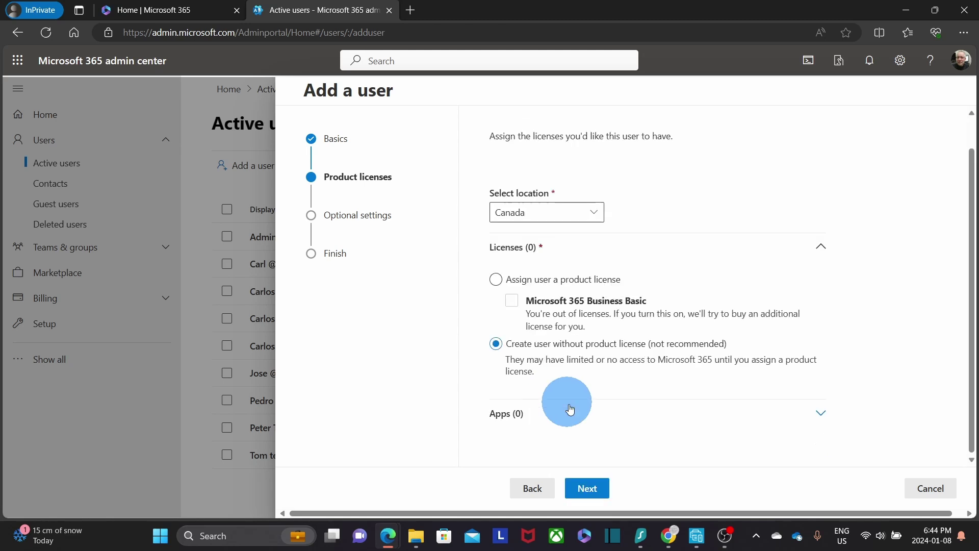
click(586, 488)
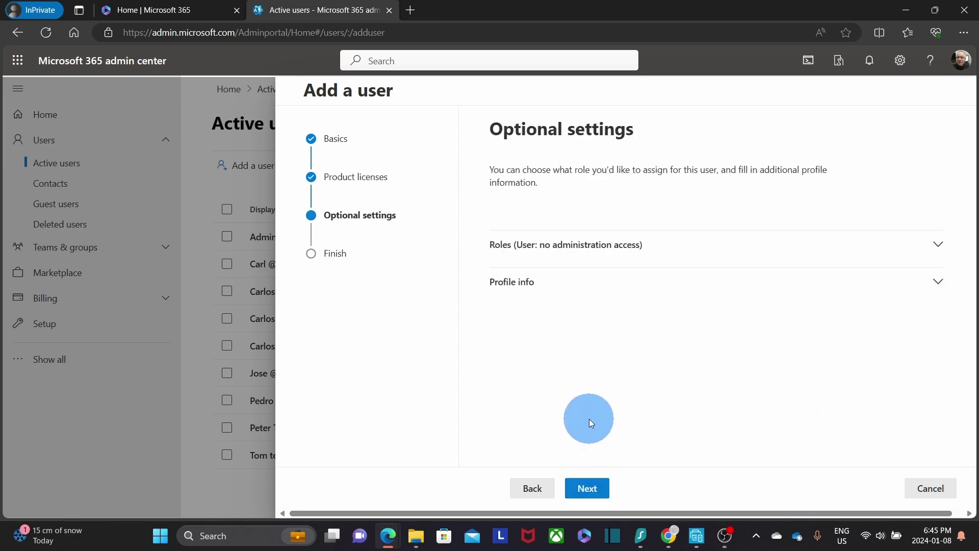
Step: Try admin access and Helpdesk Administrator, then revert to User with no admin center access
click(585, 249)
scroll(535, 255, down, 2)
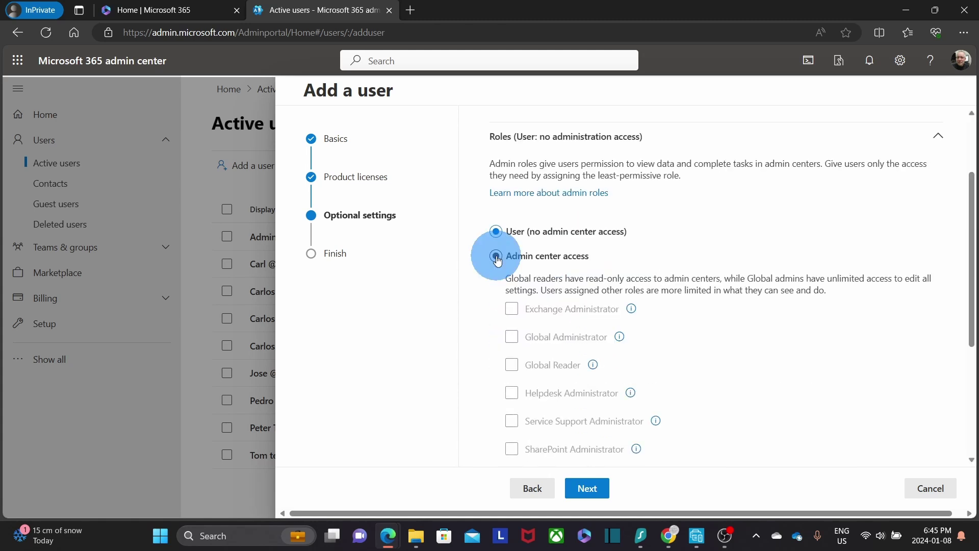
click(497, 257)
scroll(536, 265, down, 2)
click(542, 284)
click(541, 285)
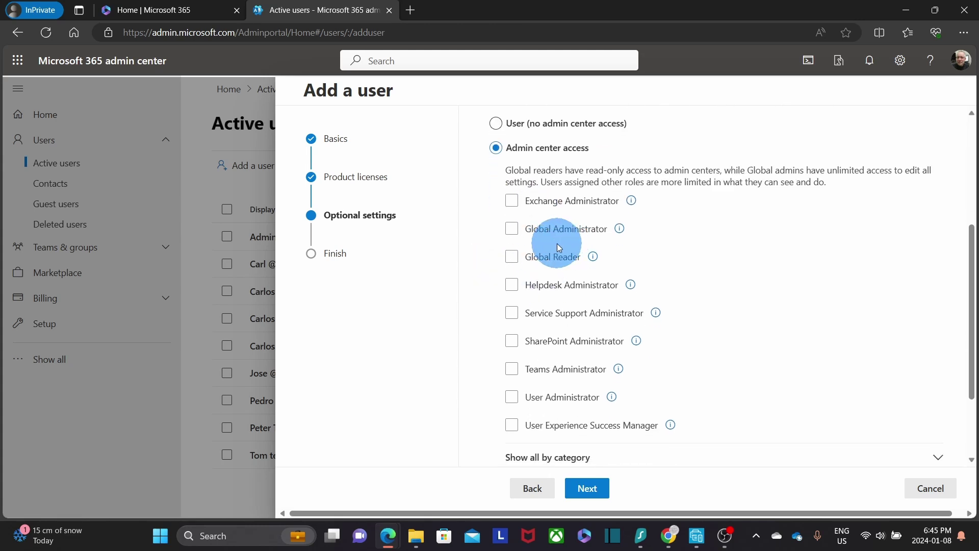
scroll(482, 234, up, 1)
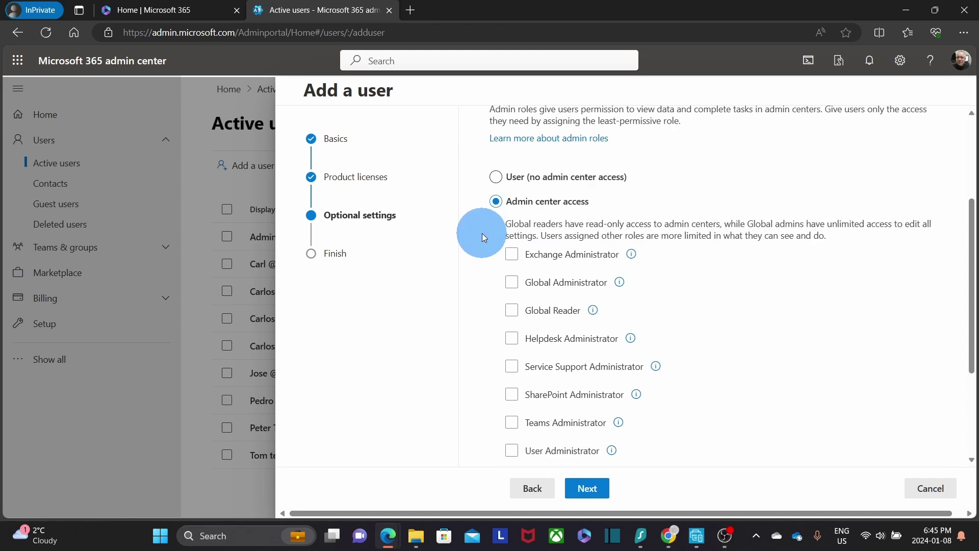
click(497, 178)
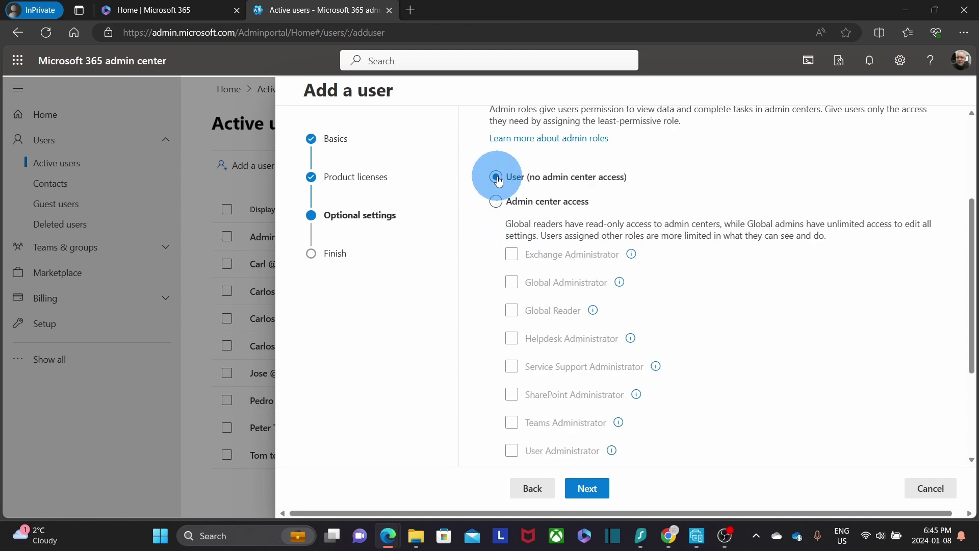
Step: Review and finish adding John Doe, then select his sign-in details
click(586, 488)
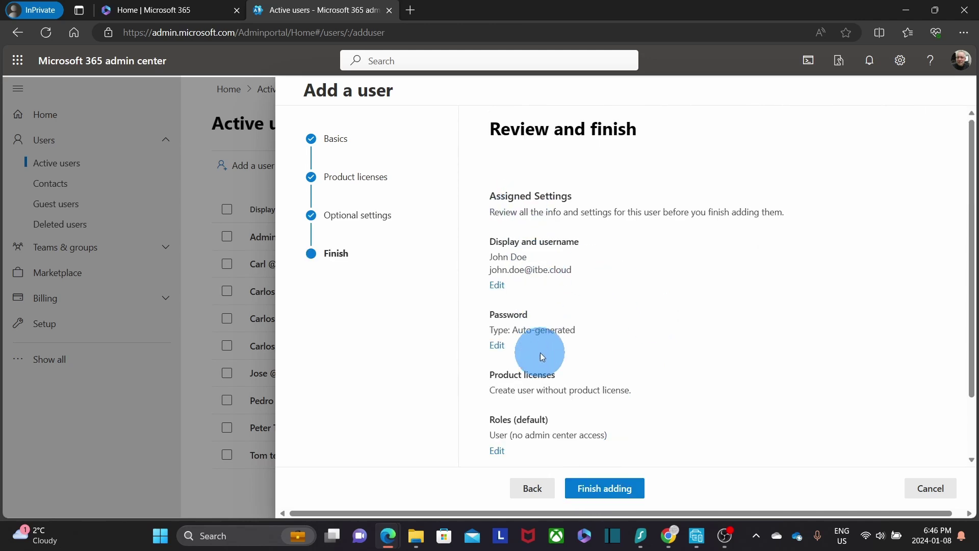
scroll(565, 408, down, 2)
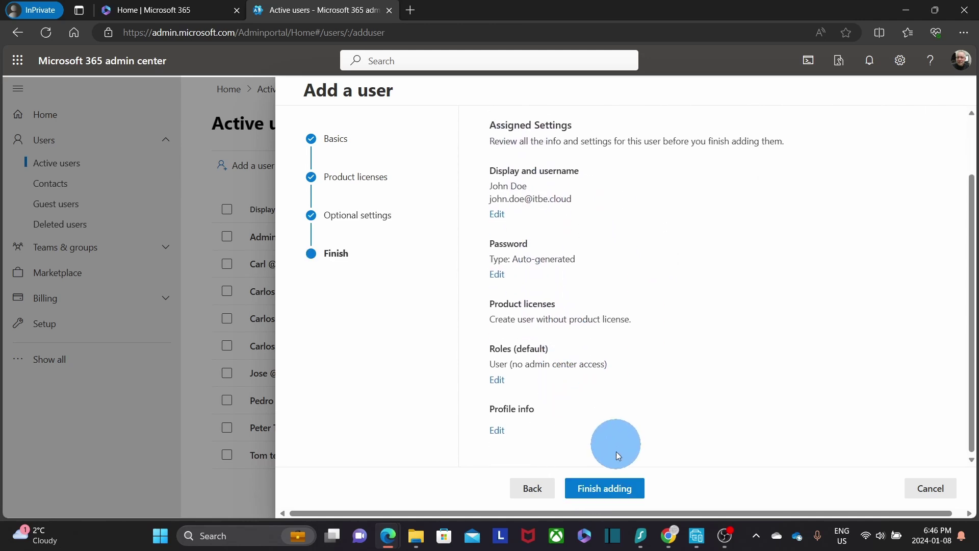
click(604, 489)
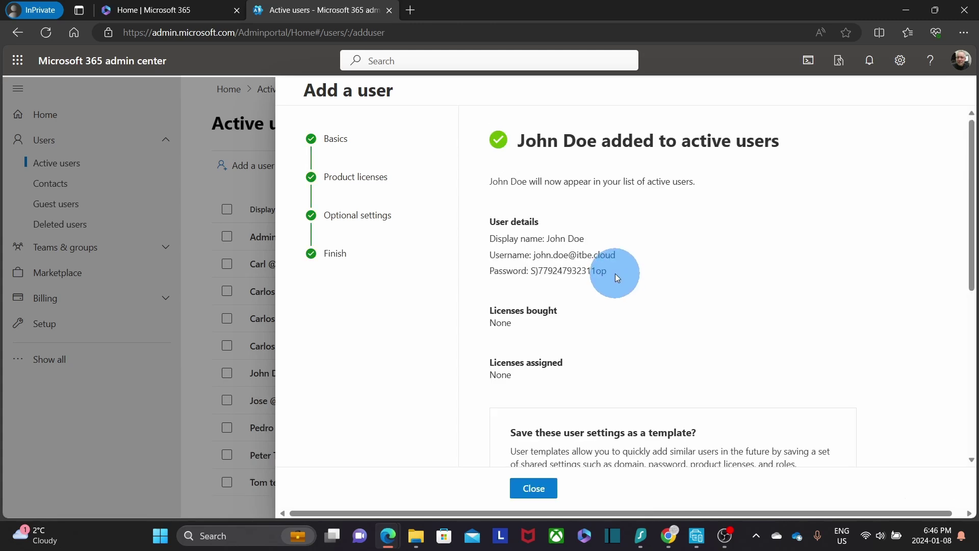
drag(611, 273, 490, 256)
click(669, 336)
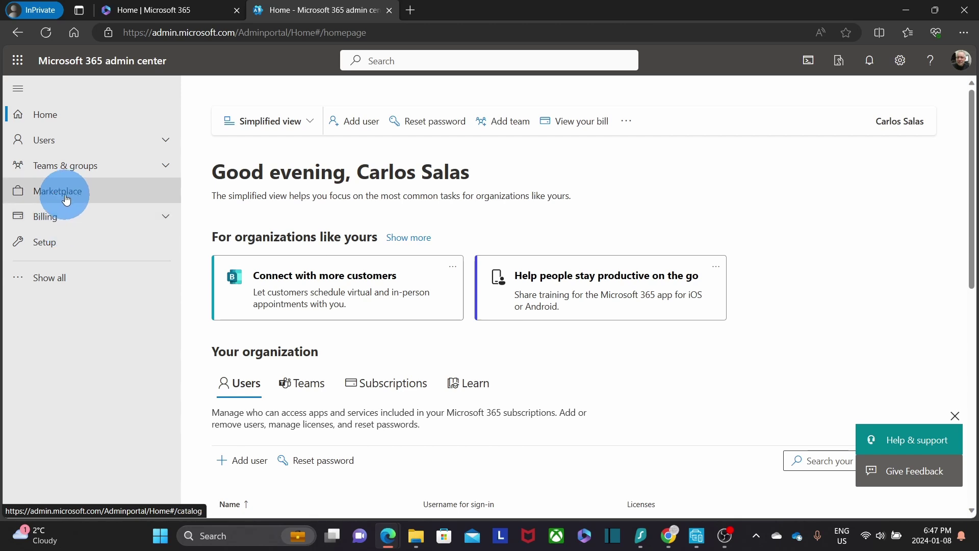
Step: Expand Billing in the left navigation to show its sub-areas
click(61, 225)
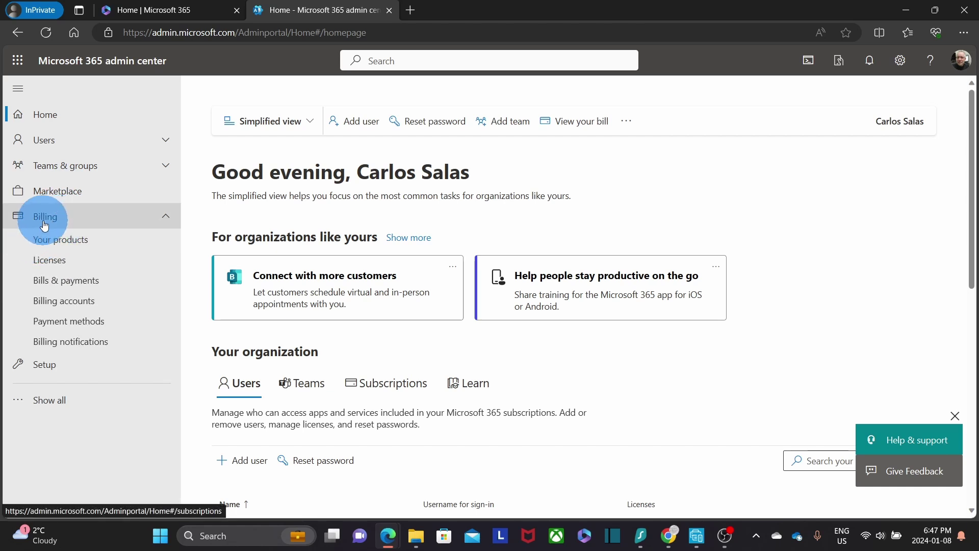
Step: Show all Marketplace products filtered to the Microsoft 365 category
click(58, 197)
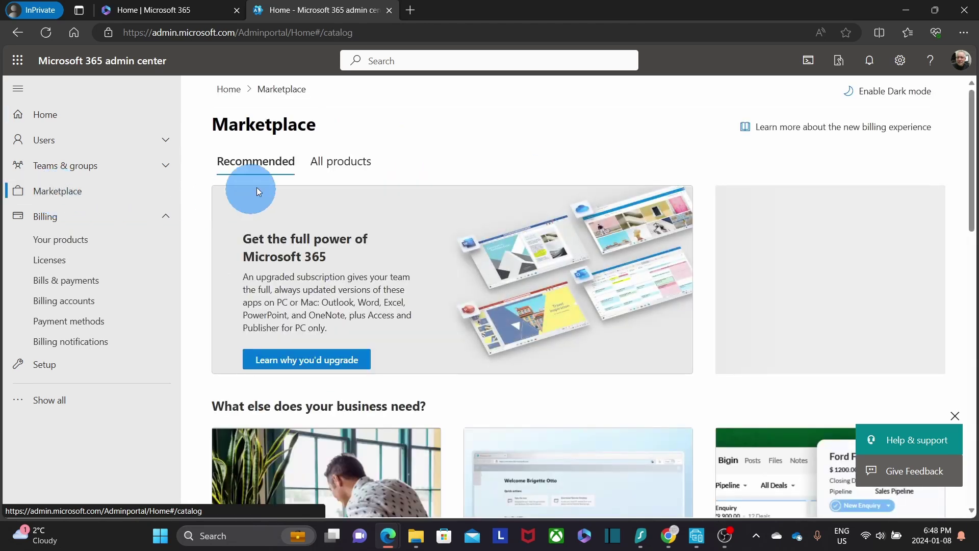
click(337, 166)
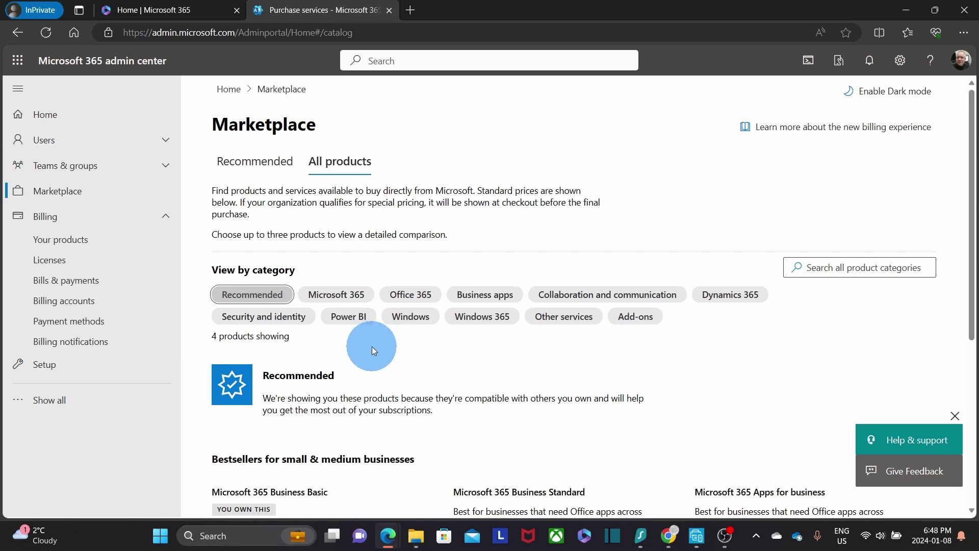
click(354, 299)
Step: Highlight the owned Microsoft 365 Business Basic product and open its details
scroll(396, 360, down, 4)
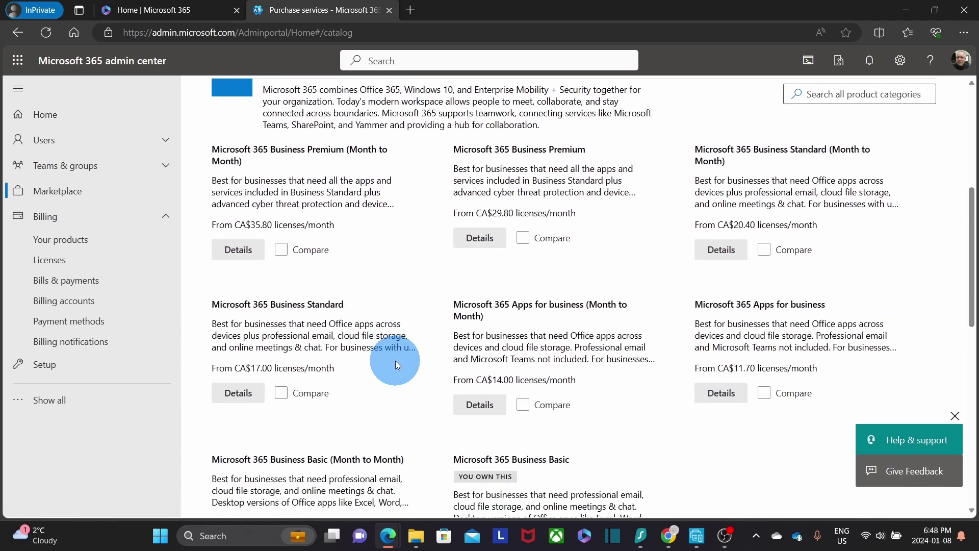
scroll(448, 306, down, 2)
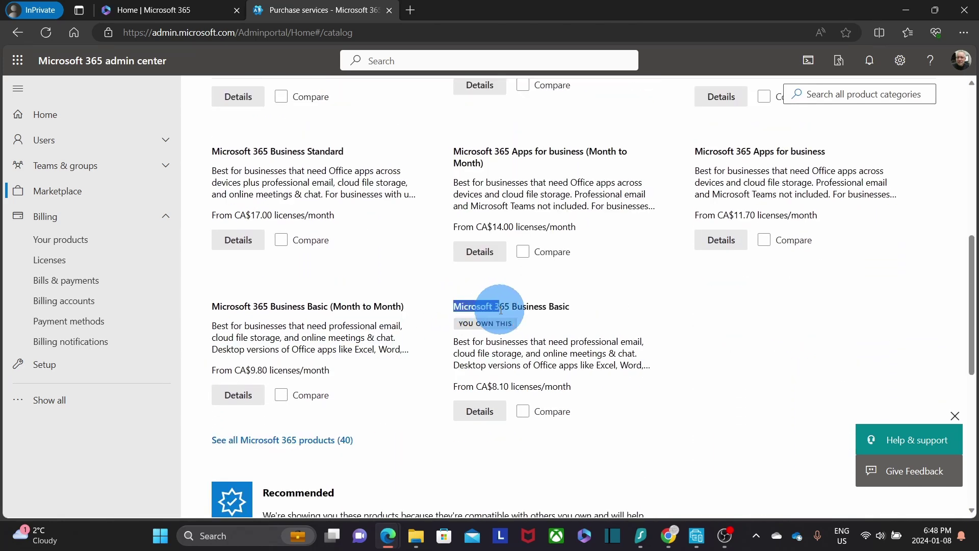
drag(455, 309, 573, 305)
click(482, 413)
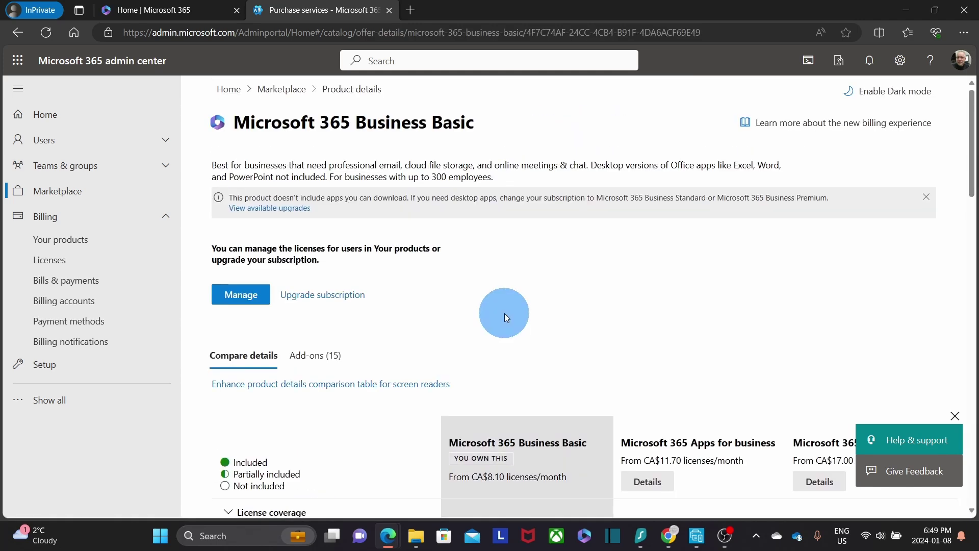
Step: Scroll through the Business Basic plan comparison, then go to managing its licences
scroll(504, 313, down, 2)
scroll(505, 319, down, 2)
scroll(506, 385, up, 4)
scroll(506, 386, down, 3)
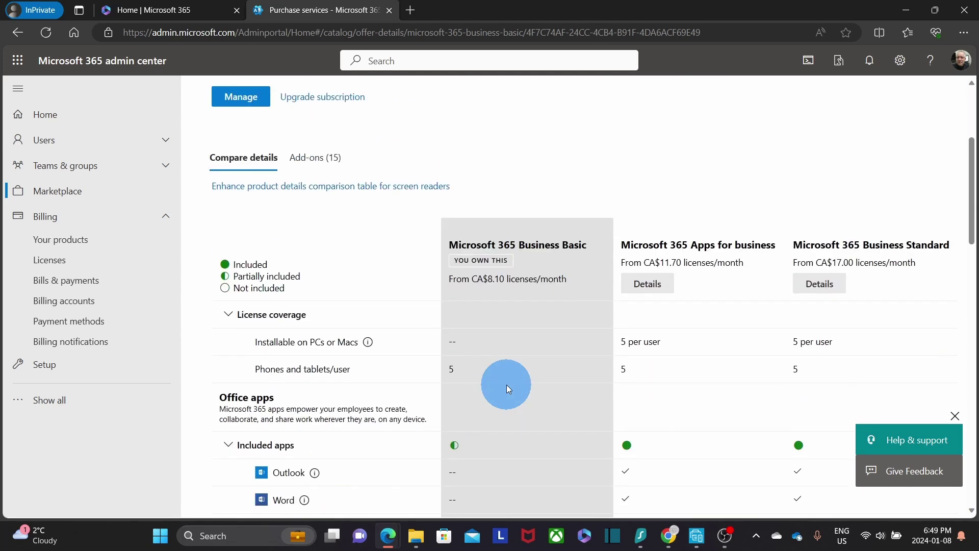
scroll(506, 388, down, 2)
scroll(506, 388, up, 5)
click(236, 301)
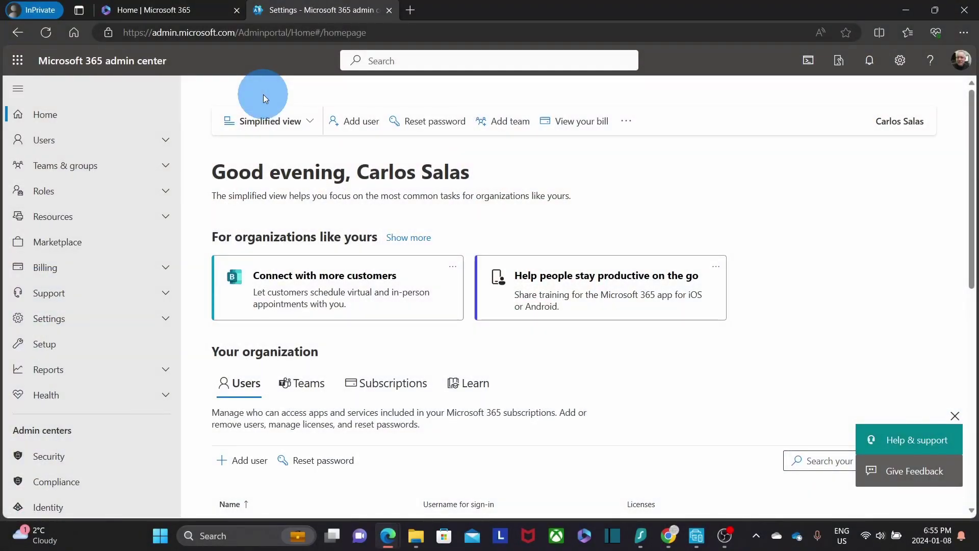
Step: Open self-service password reset under Org settings > Security & privacy and continue to Entra
click(74, 327)
click(73, 387)
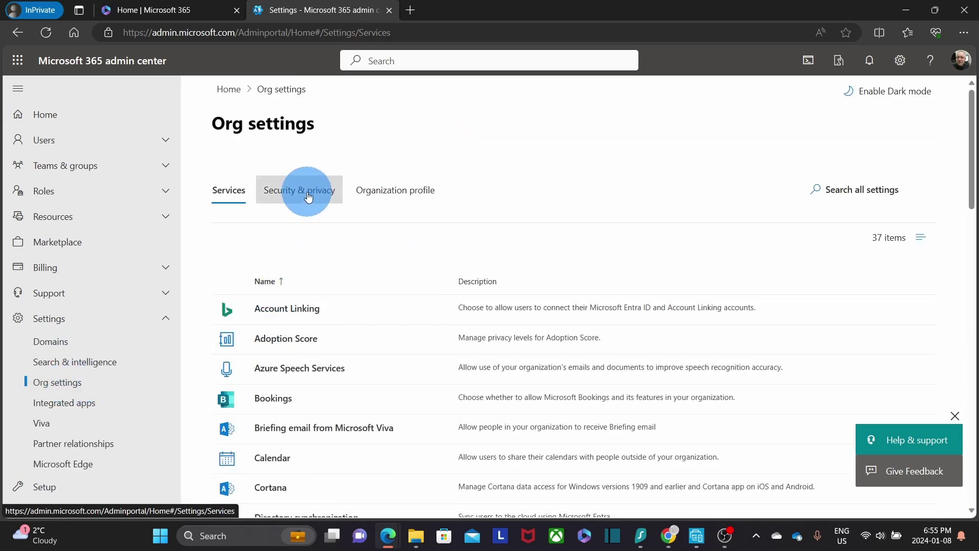
click(308, 196)
scroll(319, 232, down, 3)
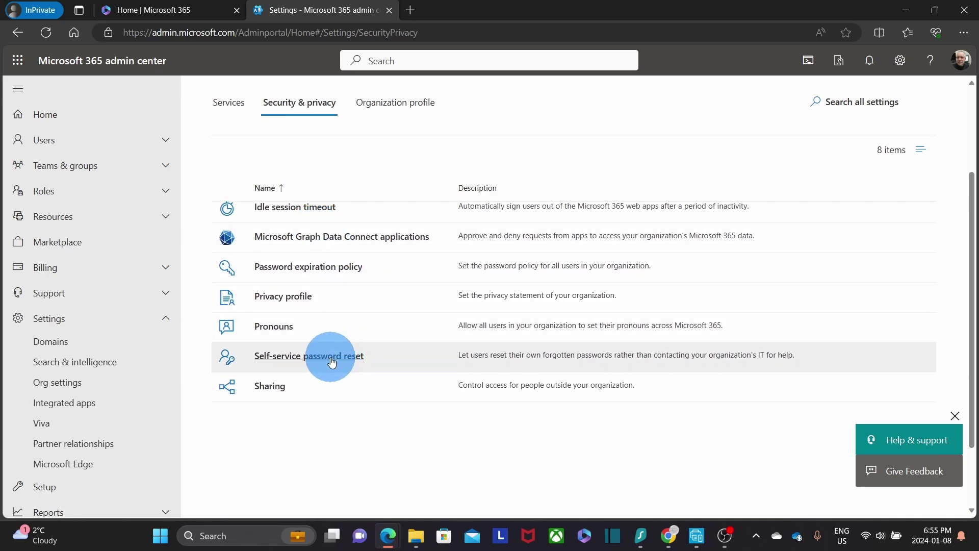
click(331, 358)
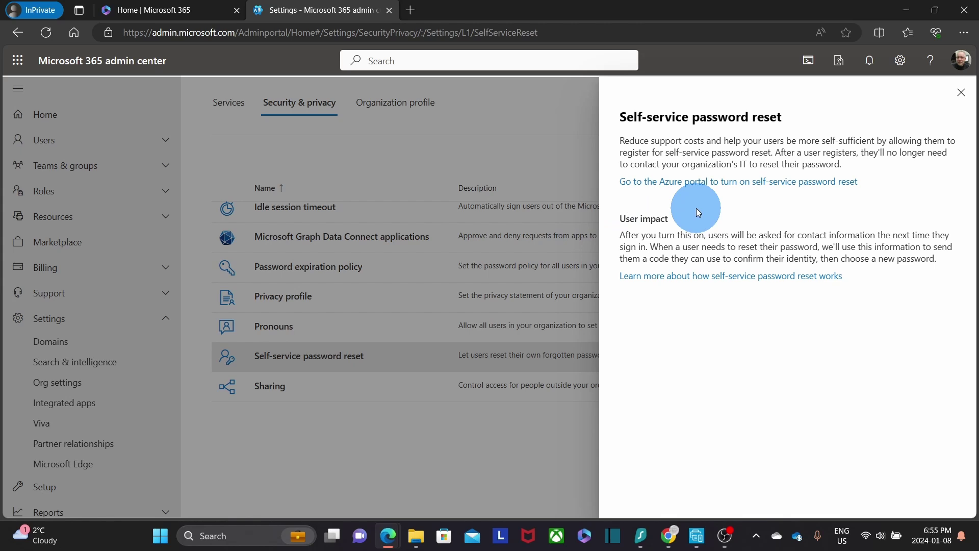
click(702, 182)
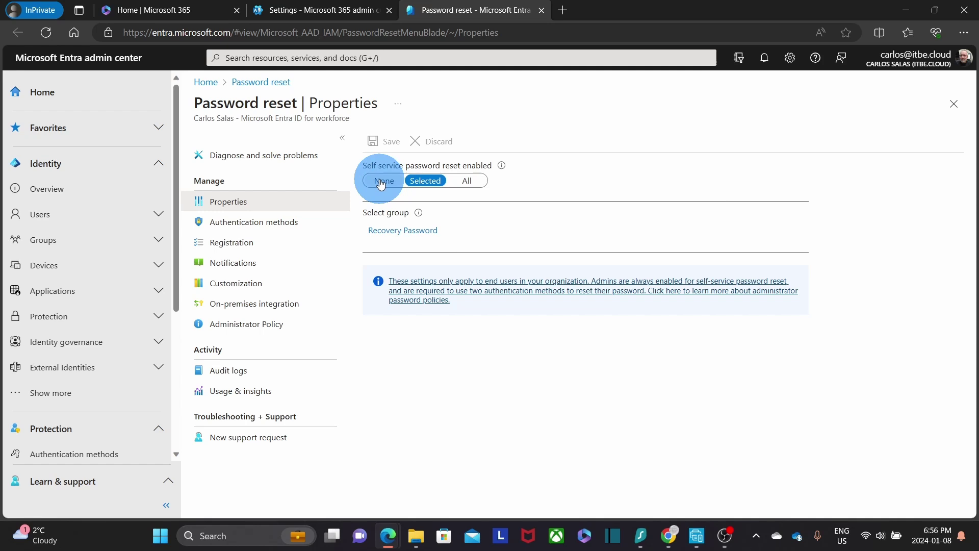
Step: Set 'Self service password reset enabled' to All in Entra's Password reset properties
click(465, 183)
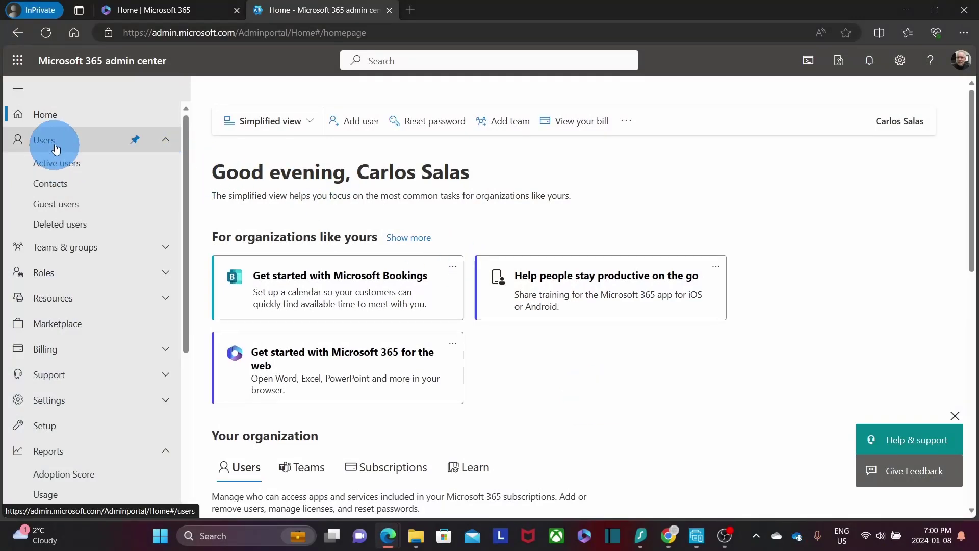
Step: Open the licensed user's Mail details, noting mailbox storage at 0.24% (121.8MB/50GB)
click(65, 169)
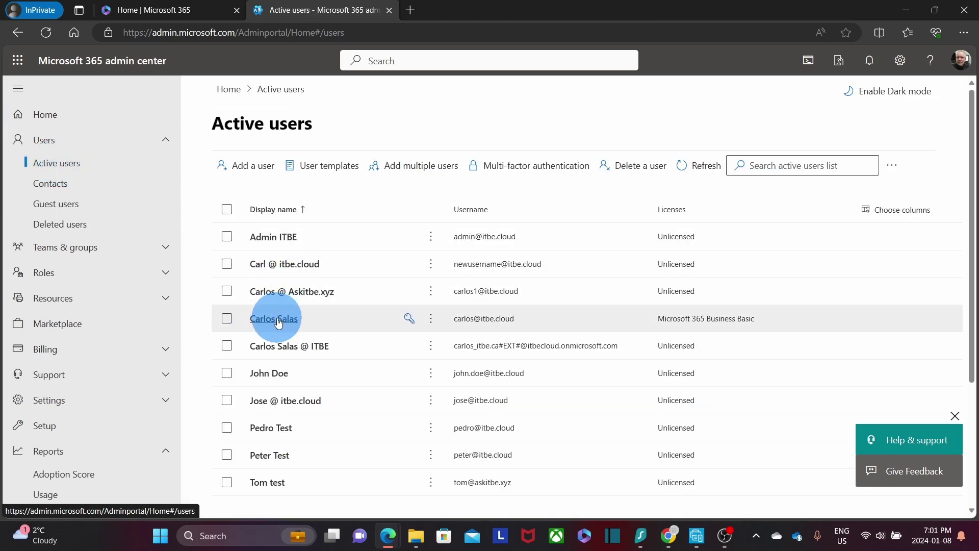
click(279, 320)
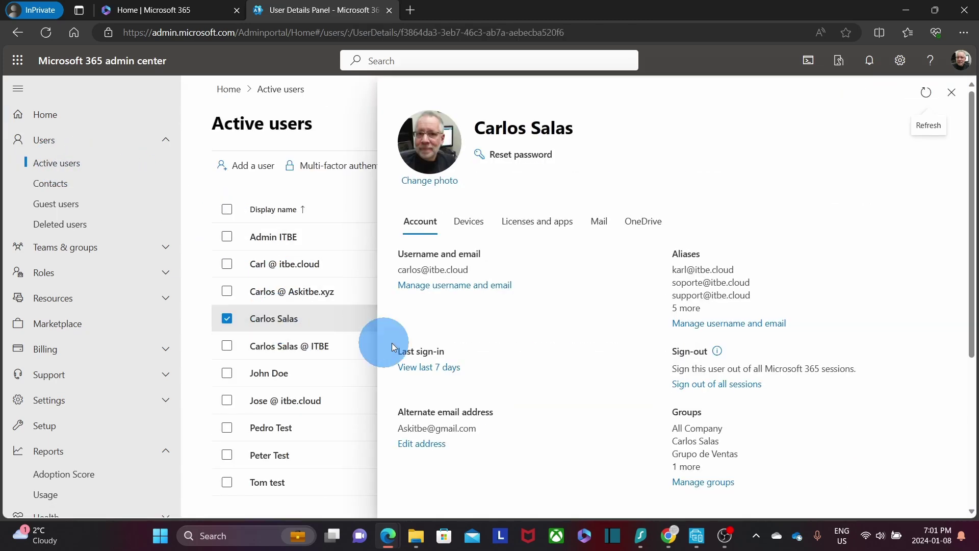
click(599, 222)
drag(839, 271, 935, 278)
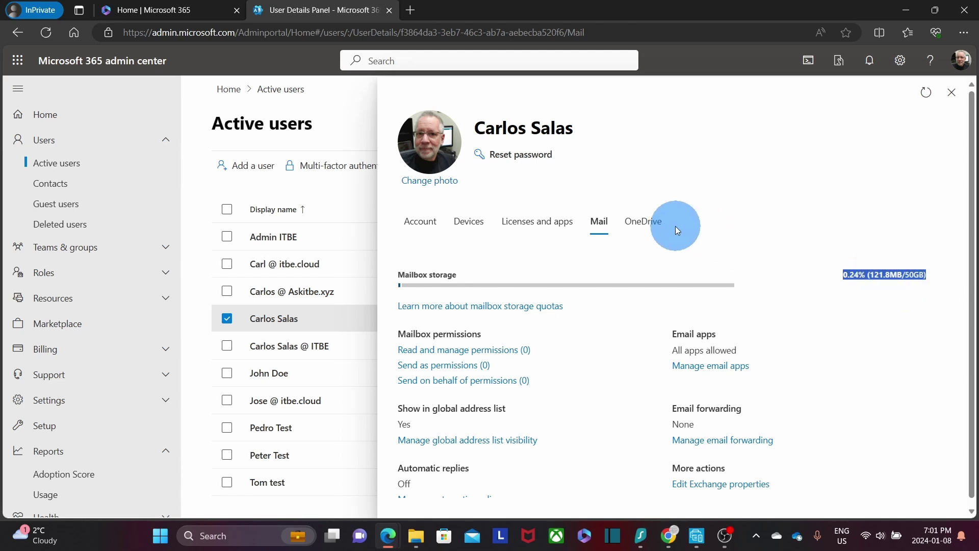
Step: Review the user's OneDrive storage and sharing, then close the details panel
click(645, 228)
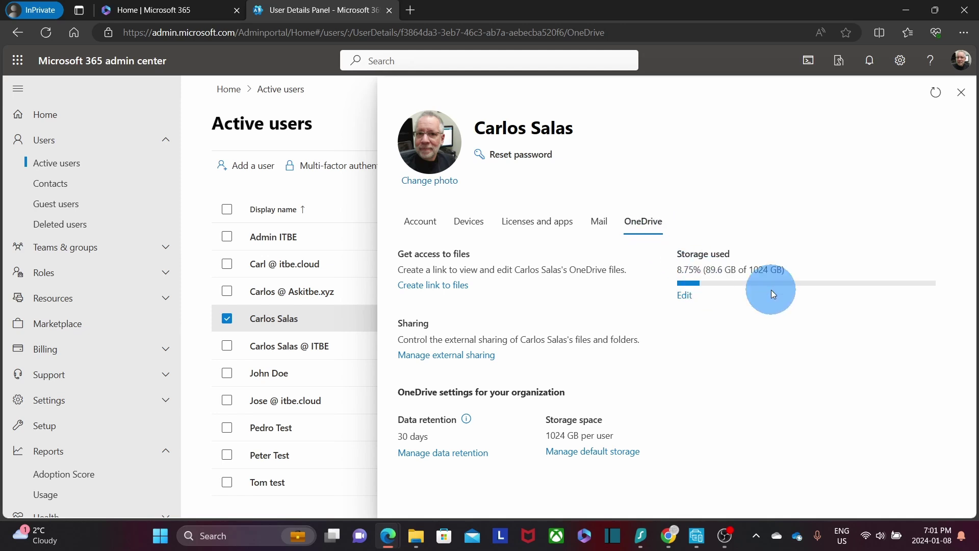
click(960, 95)
scroll(60, 408, down, 1)
click(60, 392)
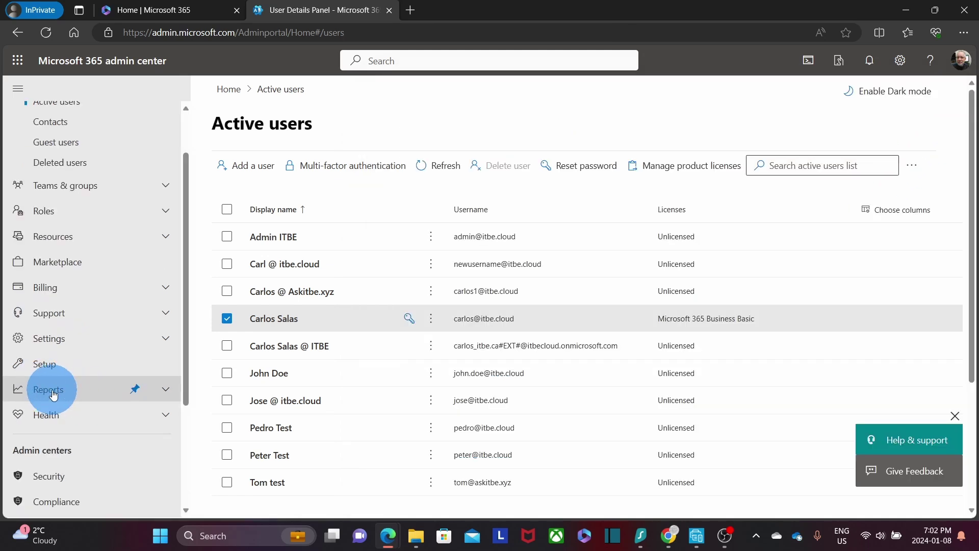
Step: Open the Exchange report under Reports > Usage and view its Mailbox usage charts
click(53, 391)
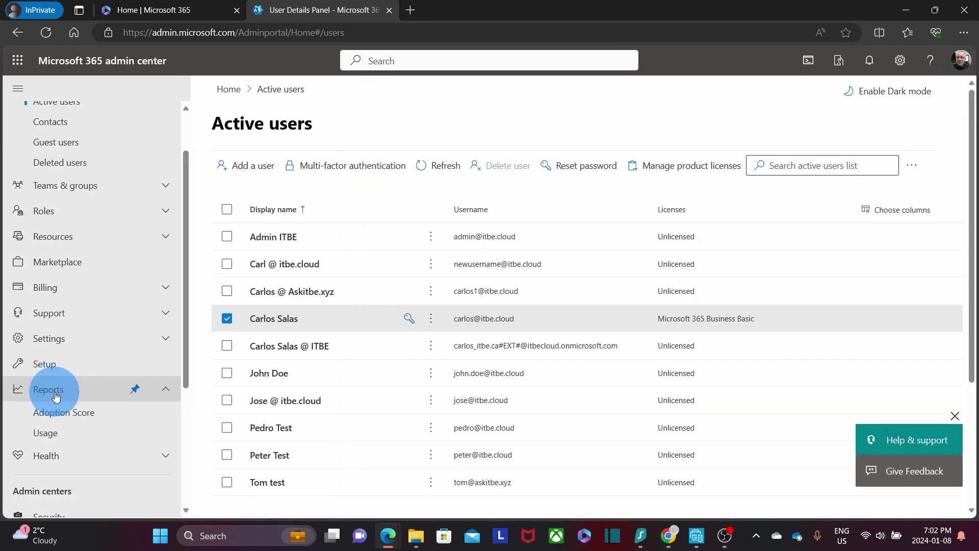
click(48, 431)
click(112, 274)
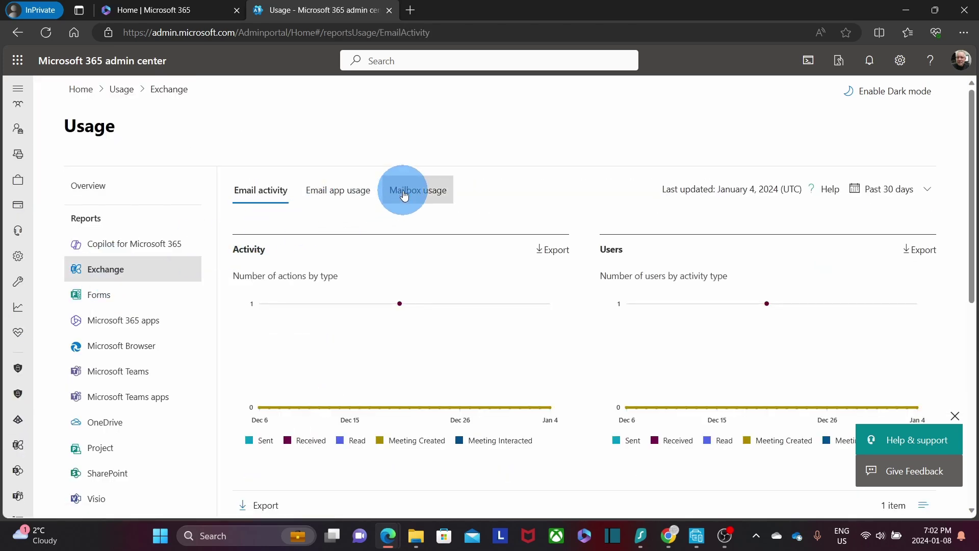
click(404, 195)
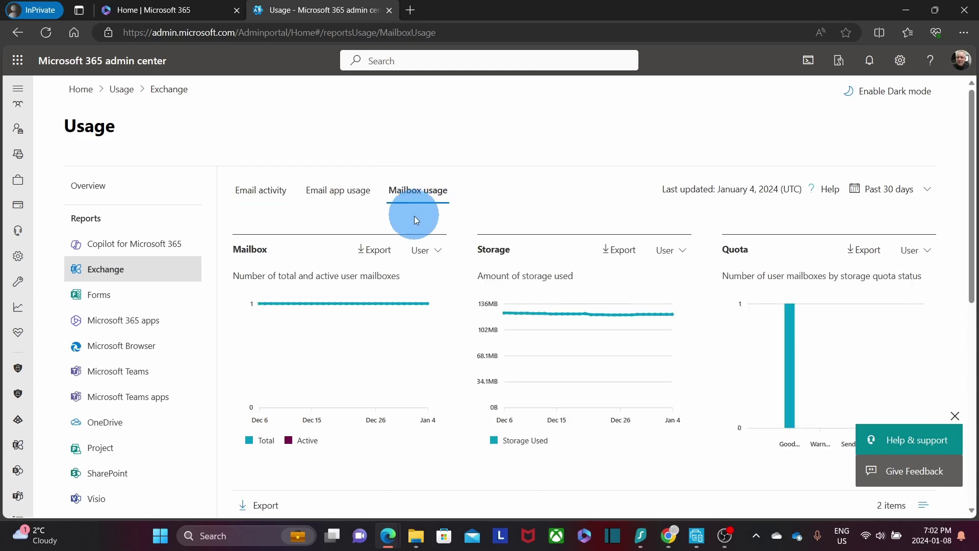
scroll(417, 227, down, 6)
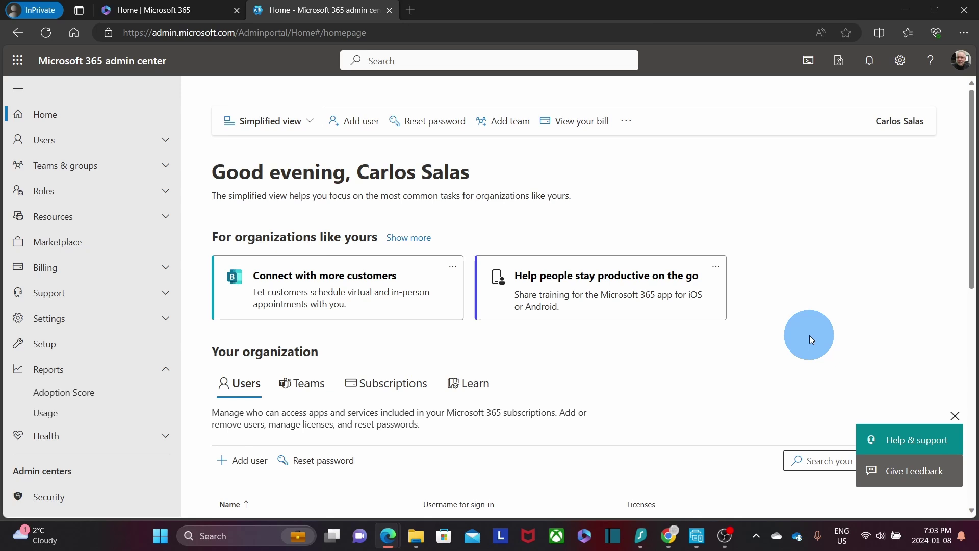
Step: From Active users, open the per-user multi-factor authentication page
click(45, 142)
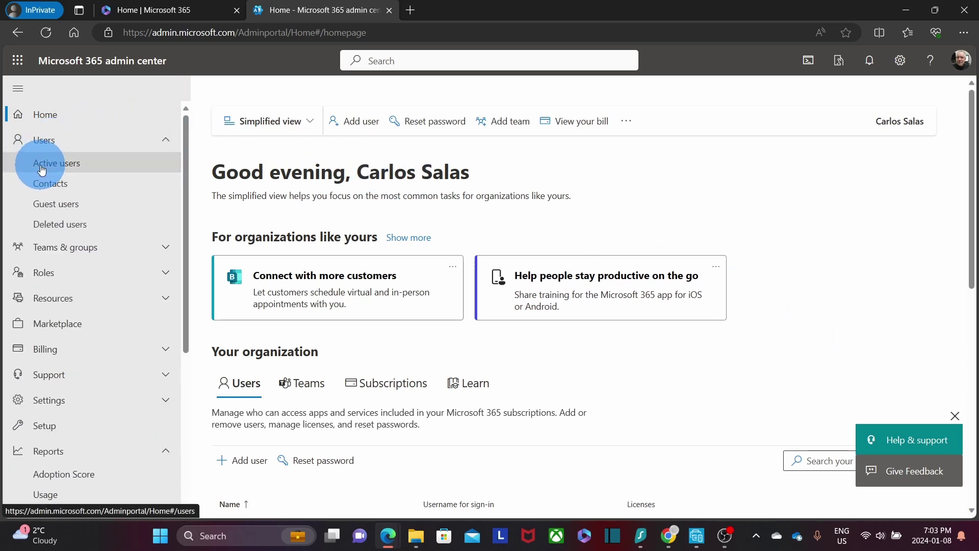
click(41, 169)
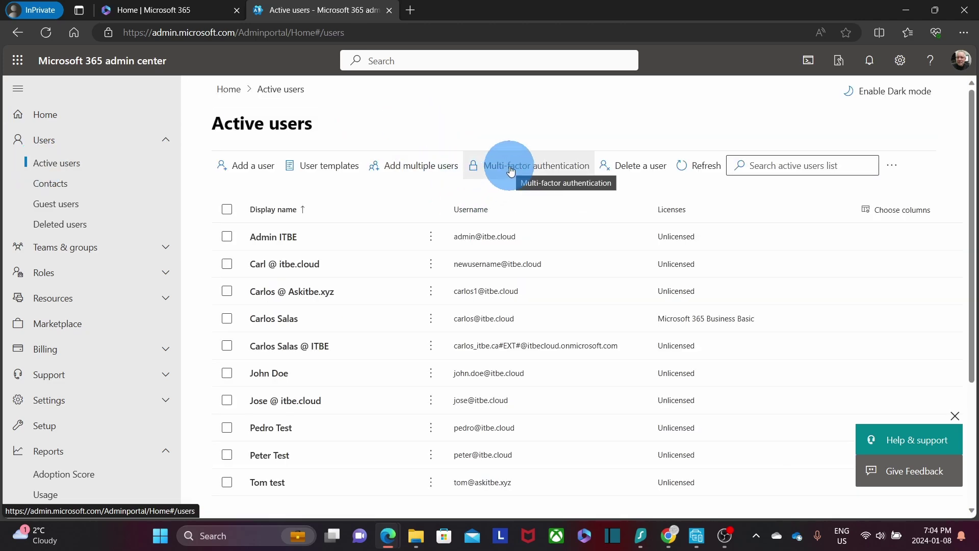
click(510, 170)
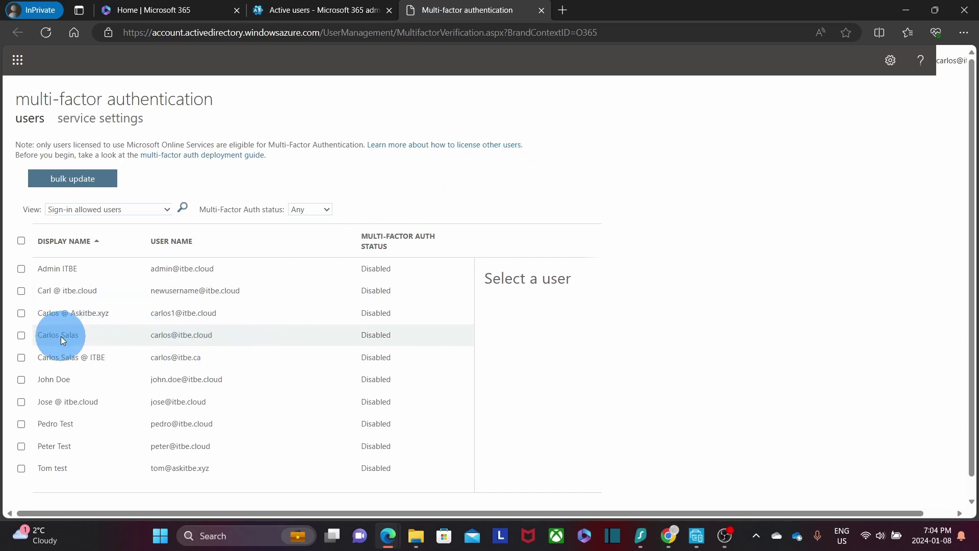
Step: For the second user, tick 'Require selected users to provide contact methods again' in Manage user settings
click(63, 291)
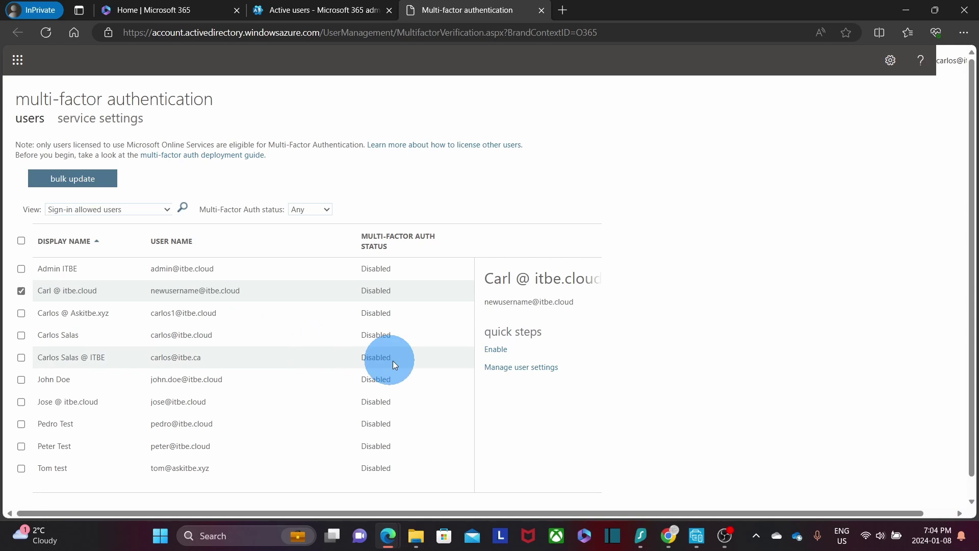
click(519, 368)
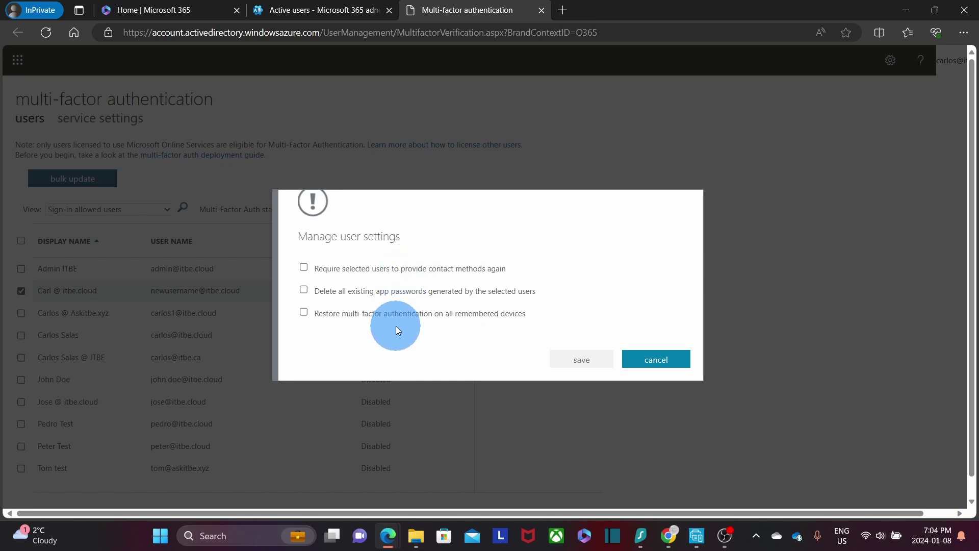
click(361, 268)
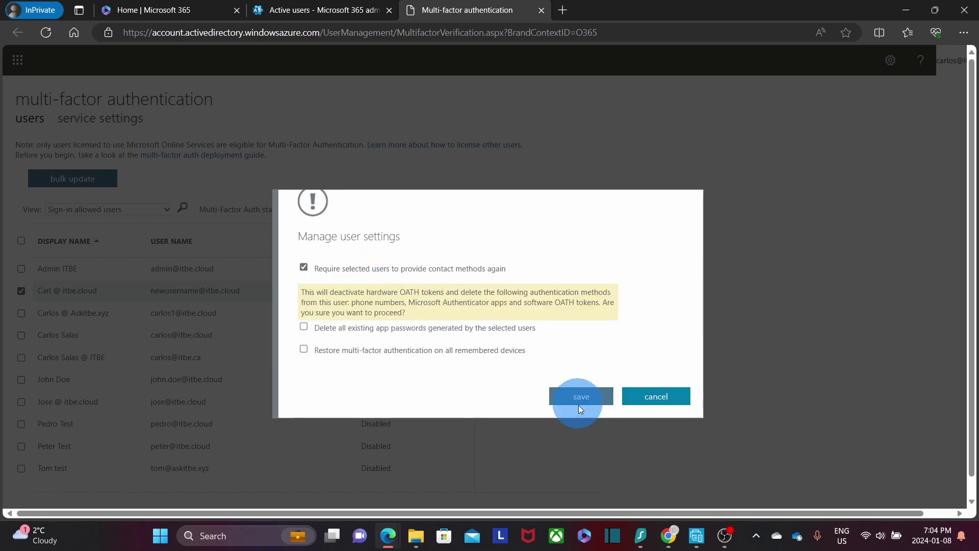